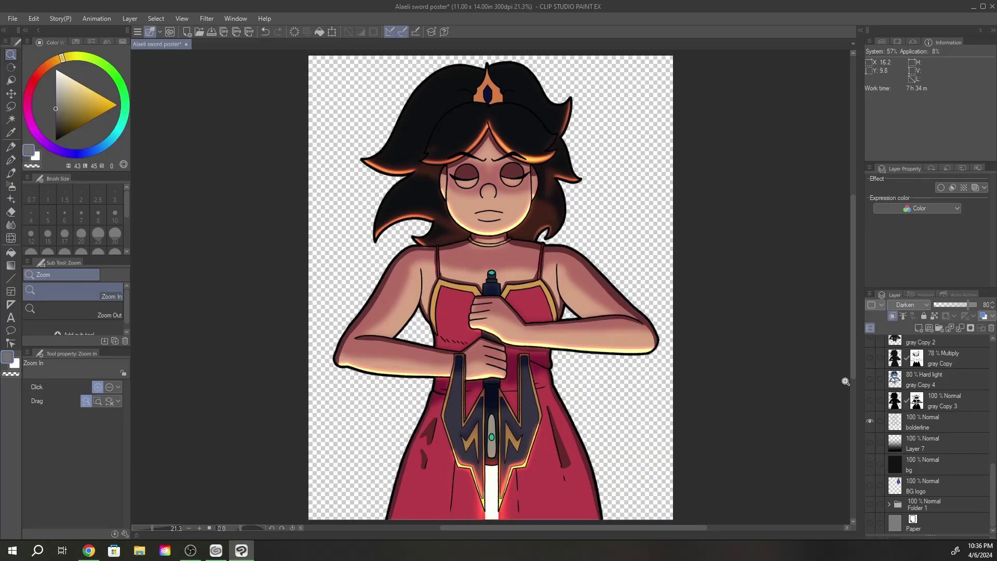
# Step: Group the separate artwork layers beneath the sig layer into a folder named everything and hide that folder
pyautogui.rightClick(883, 328)
pyautogui.click(883, 328)
pyautogui.scroll(-10, 915, 357)
pyautogui.hotkey('ctrl', 'g')
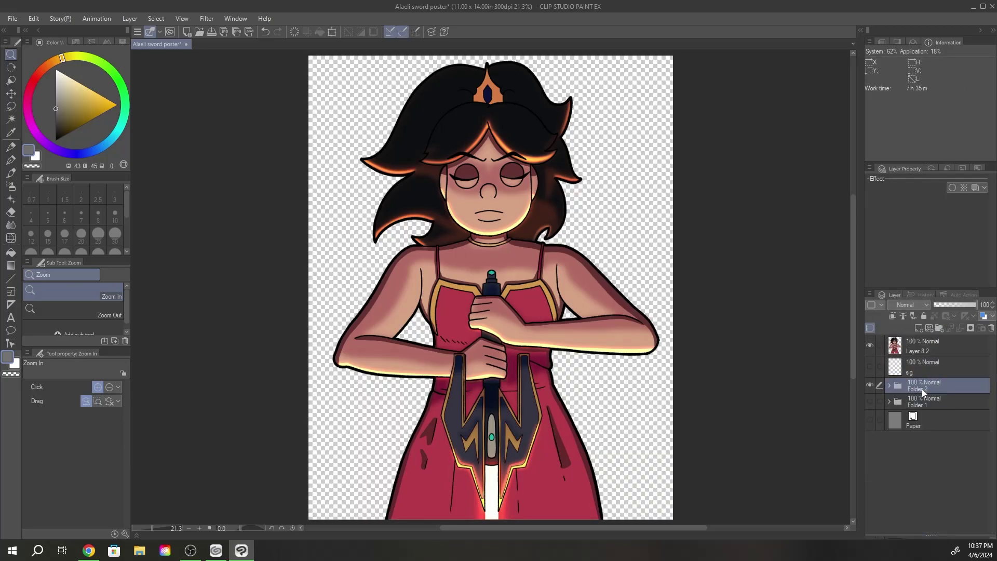
pyautogui.write('everything')
pyautogui.press('Return')
pyautogui.click(923, 369)
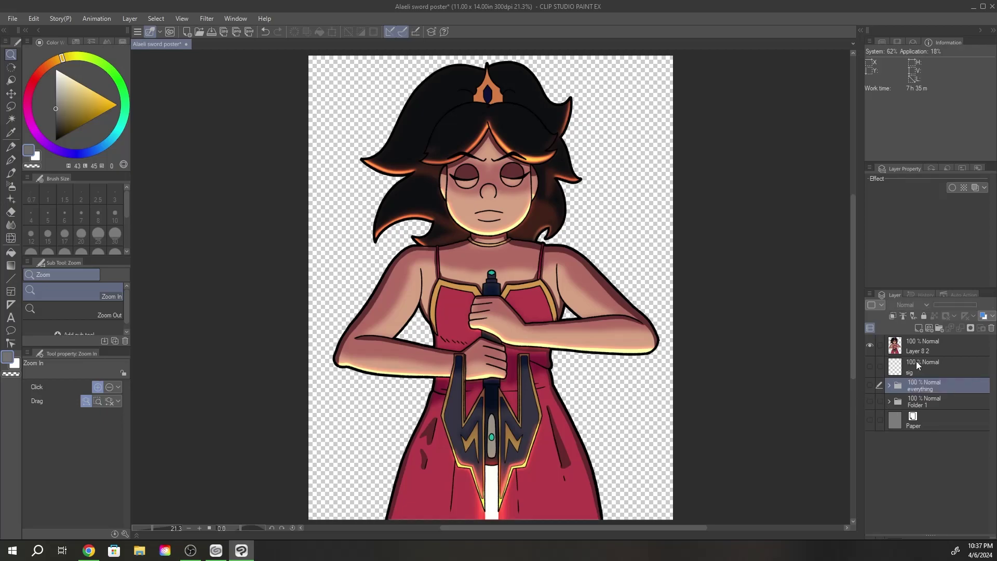
# Step: Add a new layer beneath the merged character and fill it with black as the background
pyautogui.click(918, 327)
pyautogui.hotkey('alt', 'Tab')
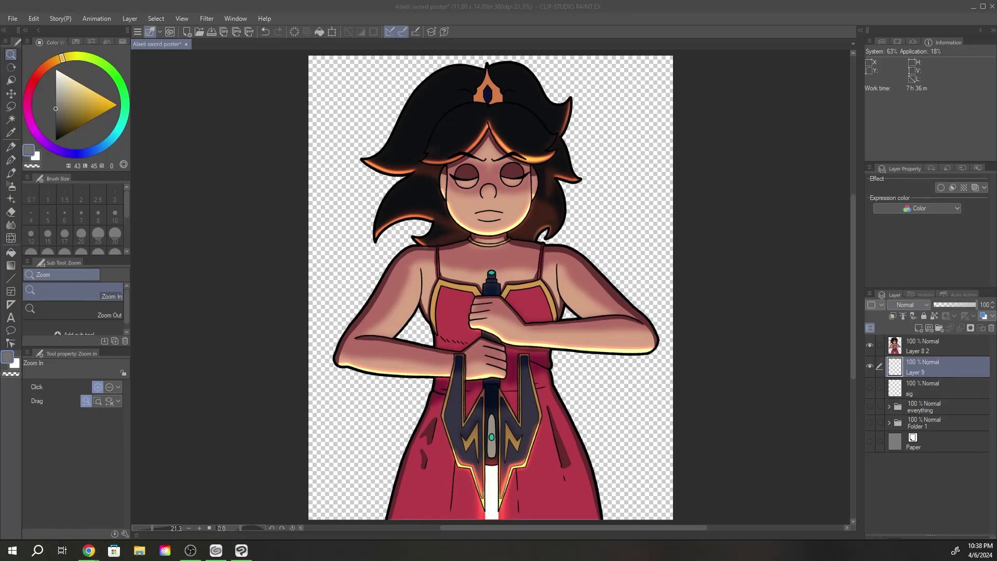
pyautogui.hotkey('alt', 'Tab')
pyautogui.click(56, 137)
pyautogui.click(11, 252)
pyautogui.click(420, 392)
# Step: Add a layer under the black background, fill it with orange, and show the black layer above it
pyautogui.hotkey('alt', '[')
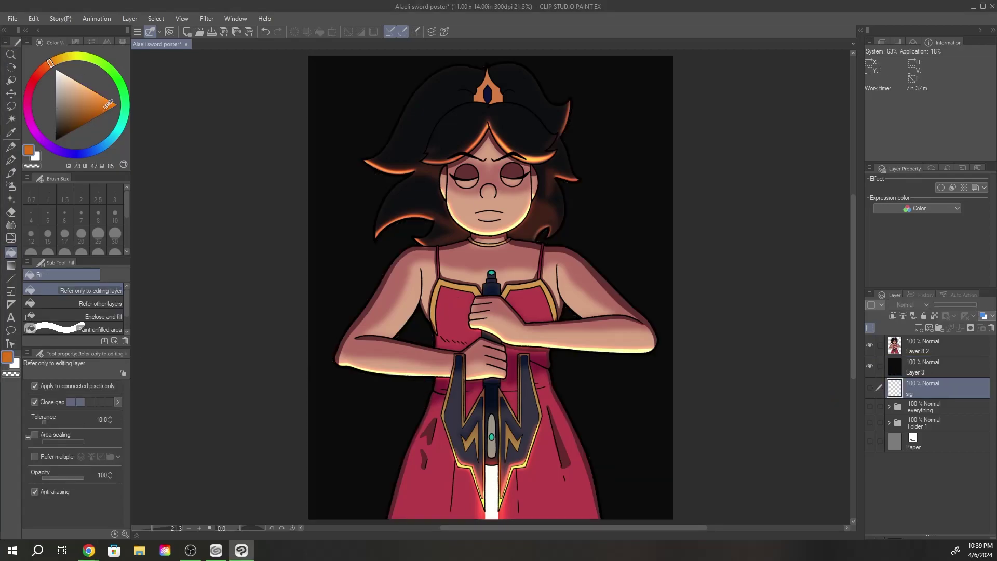
pyautogui.hotkey('ctrl', 'shift', 'n')
pyautogui.click(869, 366)
pyautogui.hotkey('alt', 'Delete')
pyautogui.press('b')
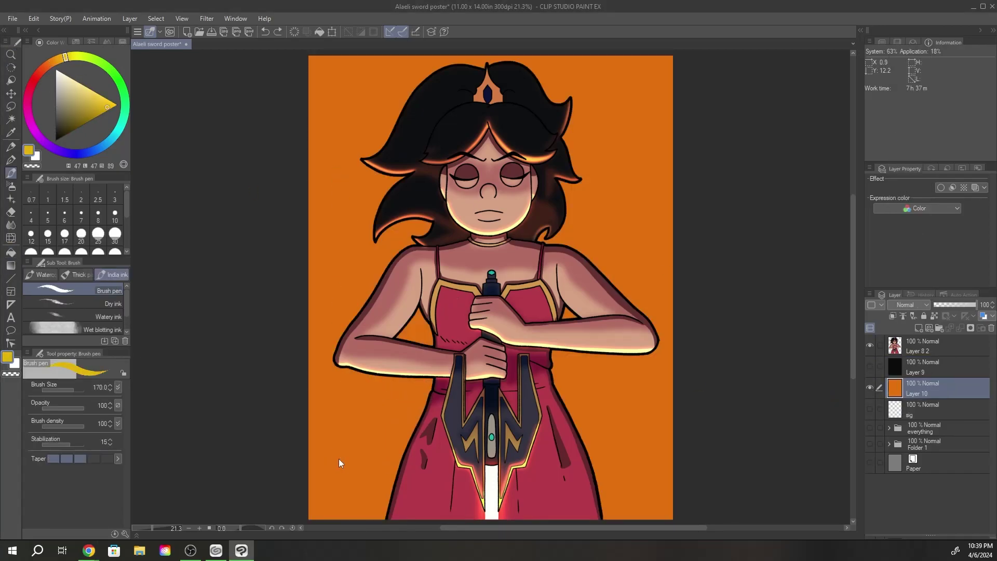
pyautogui.click(870, 366)
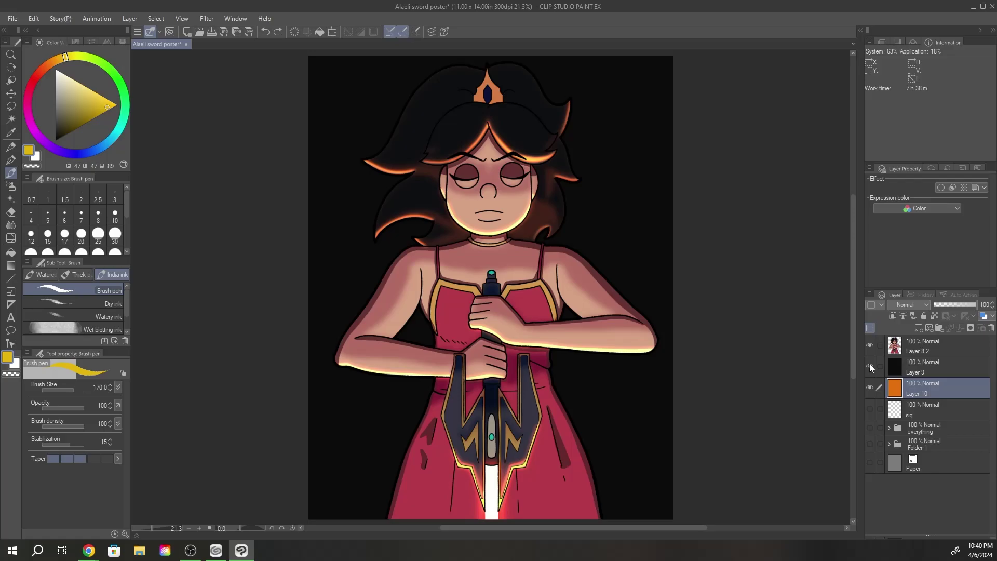
# Step: Add a layer mask to the black background layer
pyautogui.click(935, 367)
pyautogui.click(970, 328)
pyautogui.press('e')
pyautogui.hotkey('ctrl', 'z')
pyautogui.scroll(3, 362, 172)
pyautogui.click(81, 233)
pyautogui.moveTo(281, 78); pyautogui.dragTo(213, 224)
pyautogui.hotkey('ctrl', 'z')
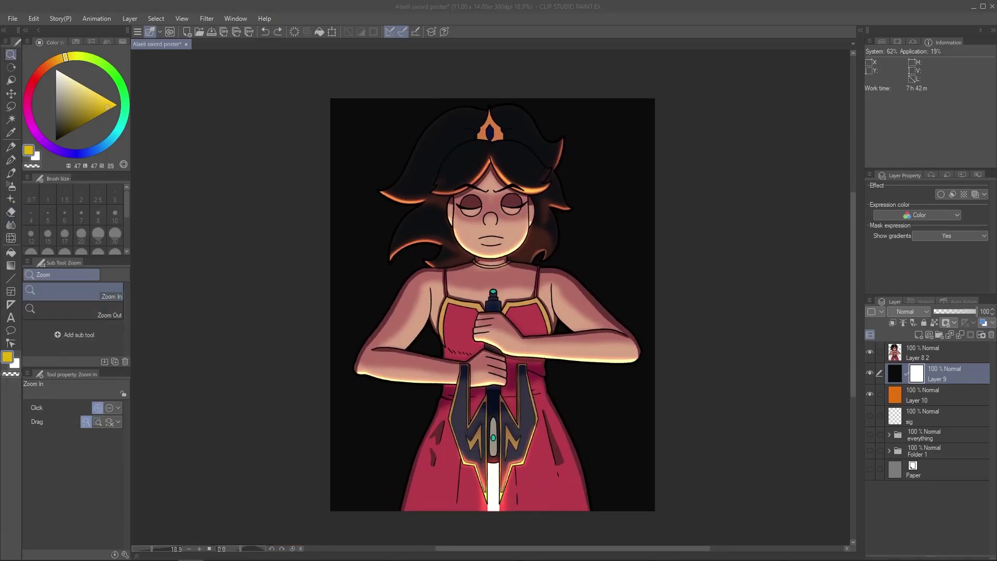
# Step: Hide the character layer and add an empty layer above the masked black background
pyautogui.press('p')
pyautogui.hotkey('ctrl', 'shift', 'n')
pyautogui.click(869, 352)
# Step: Outline interlocking white polygon stones, mostly across the canvas's left half, with the Real G-Pen at size 30
pyautogui.moveTo(395, 133); pyautogui.dragTo(388, 170)
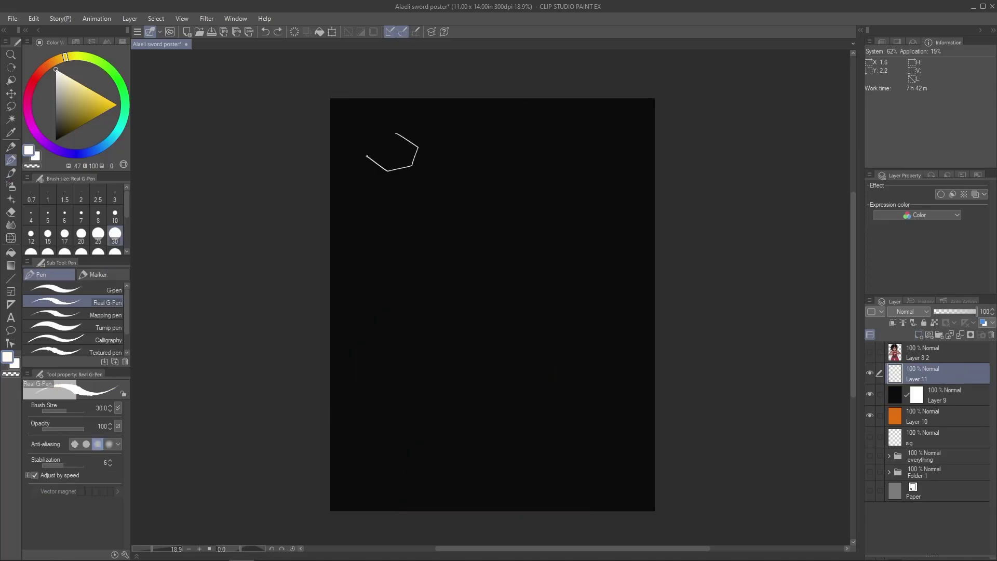
pyautogui.moveTo(629, 309); pyautogui.dragTo(617, 257)
pyautogui.moveTo(474, 298); pyautogui.dragTo(477, 298)
pyautogui.moveTo(330, 209); pyautogui.dragTo(360, 256)
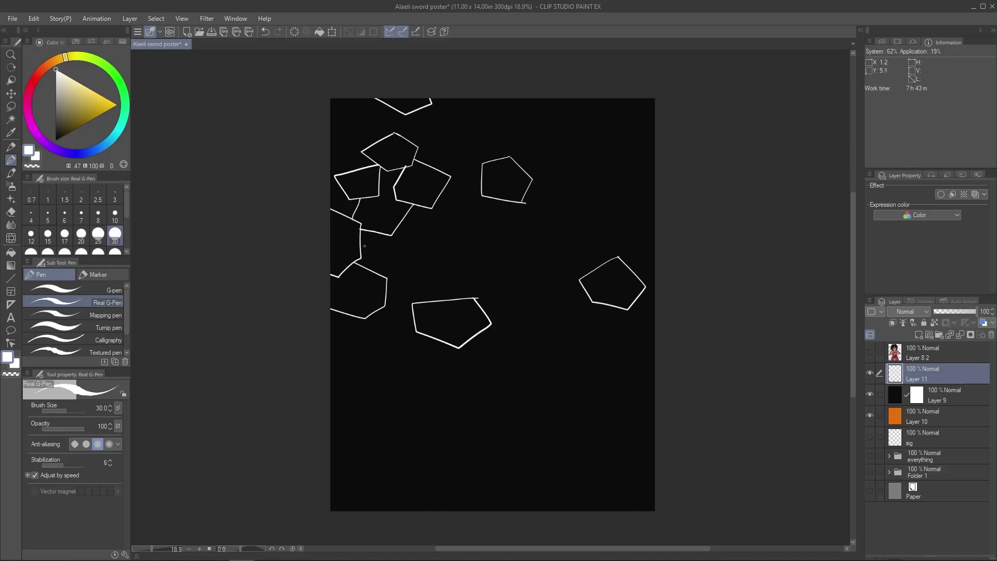
pyautogui.moveTo(439, 341); pyautogui.dragTo(383, 322)
pyautogui.moveTo(368, 352); pyautogui.dragTo(344, 313)
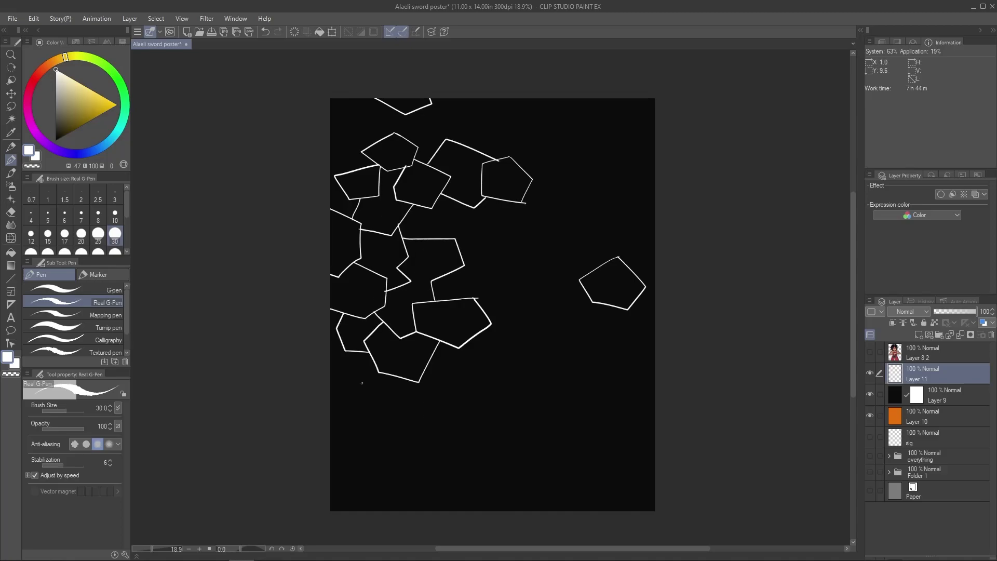
pyautogui.moveTo(370, 415); pyautogui.dragTo(343, 446)
pyautogui.scroll(-2, 363, 441)
pyautogui.moveTo(352, 411)
pyautogui.mouseDown()
pyautogui.moveTo(342, 442)
pyautogui.moveTo(371, 433)
pyautogui.mouseUp()
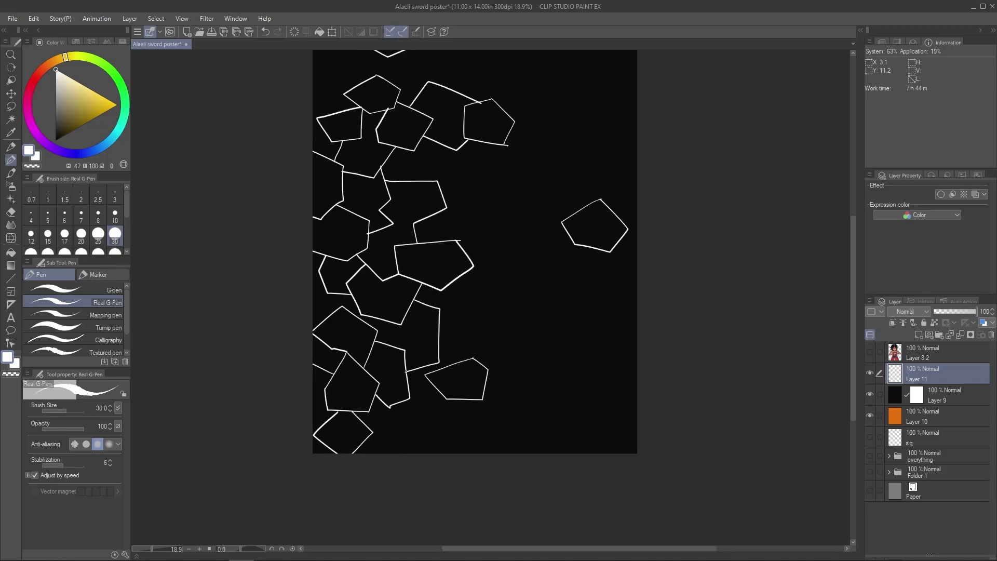
pyautogui.moveTo(441, 436); pyautogui.dragTo(445, 453)
pyautogui.scroll(2, 442, 439)
pyautogui.hscroll(1, 443, 438)
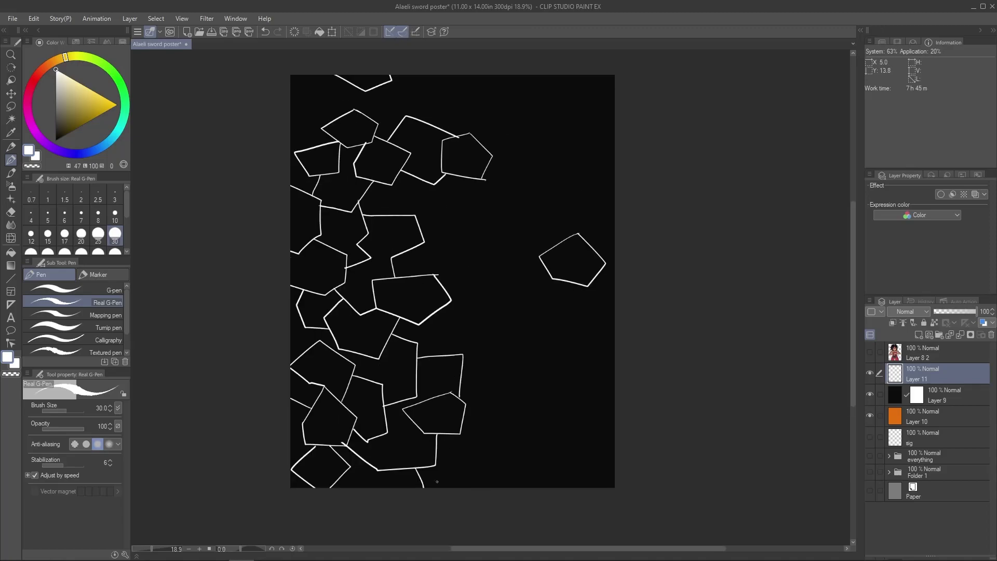
# Step: Continue the white polygon pattern over the right half of the canvas and close the remaining gaps with connecting lines
pyautogui.moveTo(443, 308); pyautogui.dragTo(477, 381)
pyautogui.moveTo(582, 106); pyautogui.dragTo(583, 157)
pyautogui.moveTo(615, 408); pyautogui.dragTo(578, 480)
pyautogui.moveTo(498, 225); pyautogui.dragTo(555, 193)
pyautogui.moveTo(475, 299); pyautogui.dragTo(476, 288)
pyautogui.moveTo(614, 294); pyautogui.dragTo(614, 366)
pyautogui.moveTo(614, 126); pyautogui.dragTo(614, 184)
pyautogui.moveTo(477, 141); pyautogui.dragTo(447, 71)
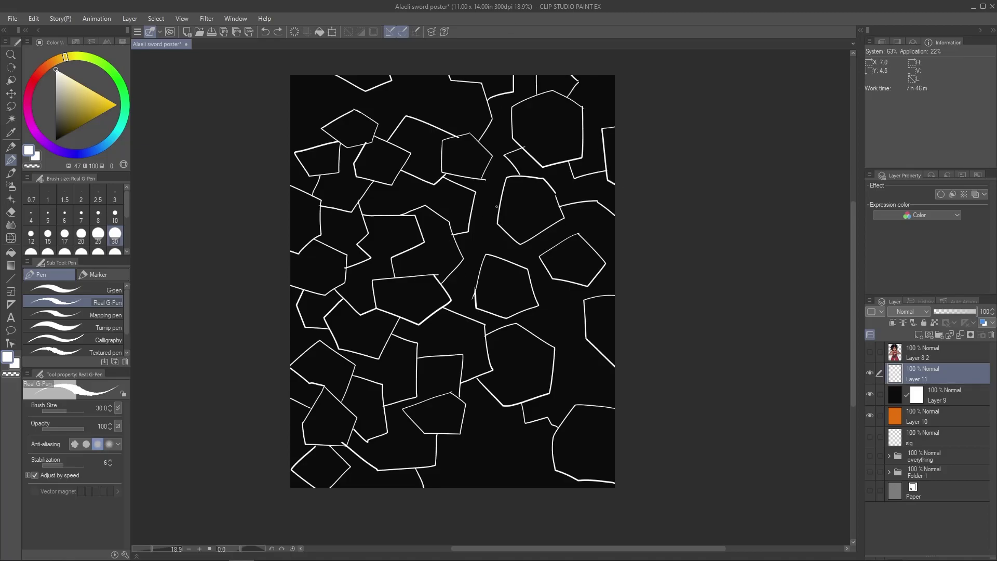
pyautogui.moveTo(556, 287); pyautogui.dragTo(594, 377)
pyautogui.moveTo(568, 381); pyautogui.dragTo(589, 407)
pyautogui.moveTo(522, 416); pyautogui.dragTo(519, 470)
pyautogui.moveTo(505, 458); pyautogui.dragTo(524, 442)
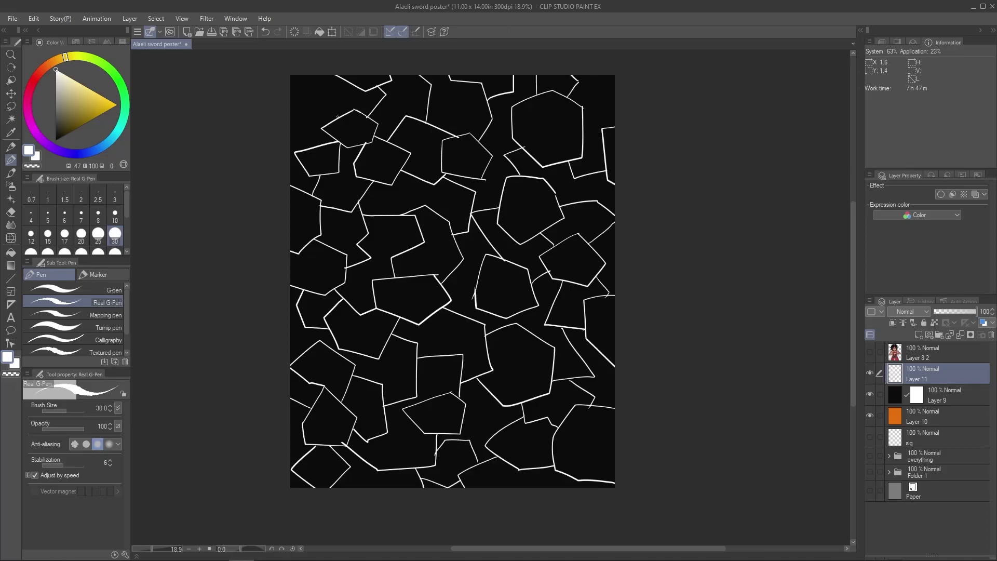
# Step: Set the polygon sketch layer's opacity to 10% and try erasing the black layer's mask along its lines
pyautogui.moveTo(975, 311); pyautogui.dragTo(938, 311)
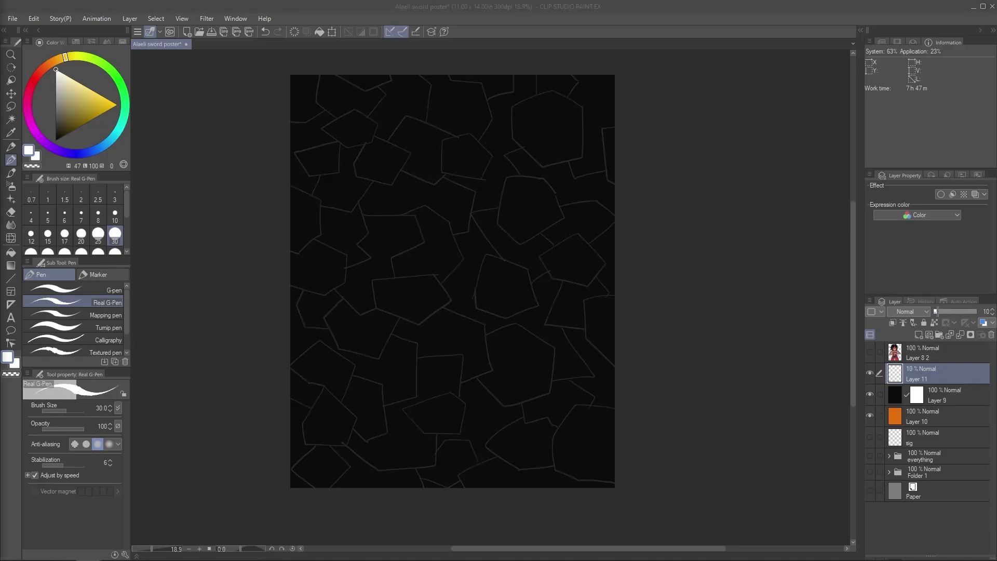
pyautogui.click(916, 394)
pyautogui.press('e')
pyautogui.scroll(2, 301, 147)
pyautogui.moveTo(302, 147); pyautogui.dragTo(320, 64)
# Step: Hide the polygon sketch layer and add a new layer above it for pen drawing
pyautogui.click(924, 373)
pyautogui.click(869, 372)
pyautogui.hotkey('ctrl', 'shift', 'n')
pyautogui.press('p')
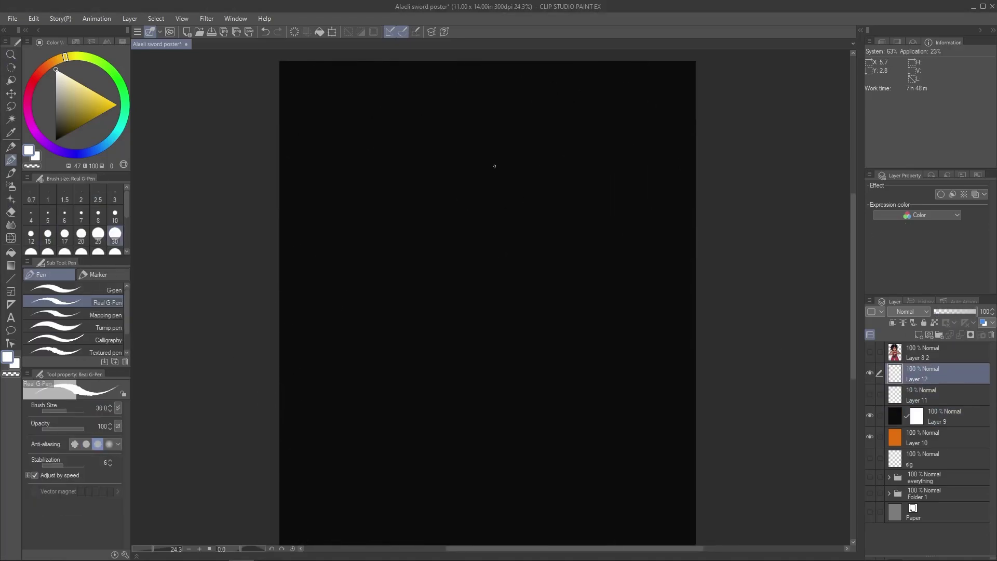
# Step: Try sketching larger white polygons spread over the canvas and joined by thin connecting lines
pyautogui.moveTo(323, 104); pyautogui.dragTo(303, 122)
pyautogui.hotkey('ctrl', 'z')
pyautogui.moveTo(353, 84)
pyautogui.mouseDown()
pyautogui.moveTo(359, 90)
pyautogui.moveTo(352, 85)
pyautogui.mouseUp()
pyautogui.moveTo(676, 257)
pyautogui.mouseDown()
pyautogui.moveTo(686, 289)
pyautogui.moveTo(641, 265)
pyautogui.mouseUp()
pyautogui.moveTo(562, 98); pyautogui.dragTo(602, 69)
pyautogui.moveTo(386, 209); pyautogui.dragTo(406, 213)
pyautogui.moveTo(358, 413); pyautogui.dragTo(355, 414)
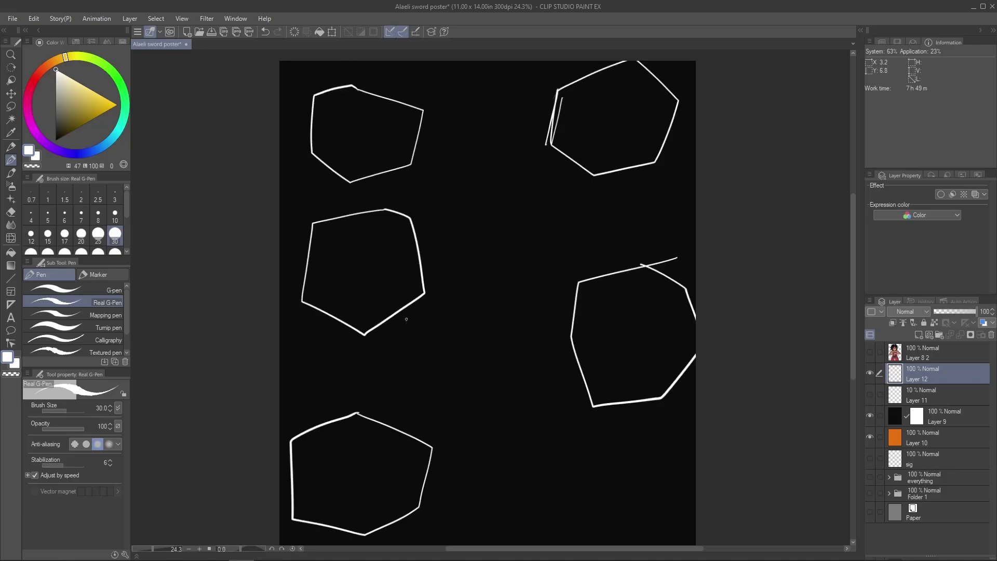
pyautogui.moveTo(365, 179); pyautogui.dragTo(393, 211)
pyautogui.moveTo(317, 423); pyautogui.dragTo(312, 316)
pyautogui.moveTo(470, 302); pyautogui.dragTo(482, 335)
pyautogui.moveTo(649, 466); pyautogui.dragTo(668, 465)
pyautogui.moveTo(457, 87); pyautogui.dragTo(524, 145)
pyautogui.moveTo(519, 192); pyautogui.dragTo(526, 287)
pyautogui.moveTo(622, 270); pyautogui.dragTo(615, 250)
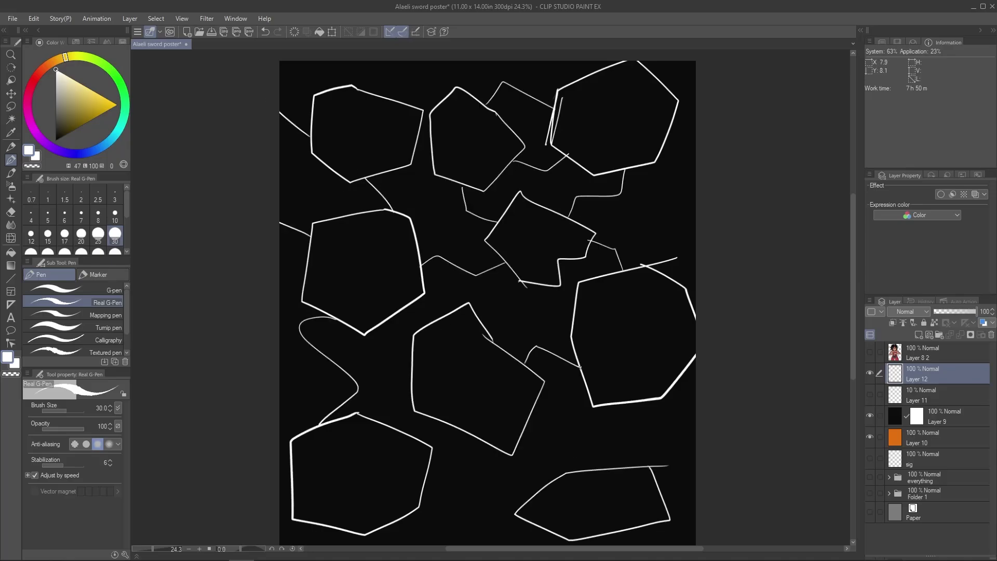
# Step: Undo all the large polygon strokes so the new layer is empty
pyautogui.hotkey('ctrl', 'z')
pyautogui.hotkey('ctrl', 'z')
pyautogui.hotkey('ctrl', 'z')
pyautogui.hotkey('ctrl', 'z')
pyautogui.hotkey('ctrl', 'z')
pyautogui.hotkey('ctrl', 'z')
pyautogui.hotkey('ctrl', 'z')
pyautogui.hotkey('ctrl', 'z')
pyautogui.hotkey('ctrl', 'z')
pyautogui.hotkey('ctrl', 'z')
pyautogui.hotkey('ctrl', 'z')
pyautogui.hotkey('ctrl', 'z')
pyautogui.hotkey('ctrl', 'z')
pyautogui.hotkey('ctrl', 'z')
pyautogui.hotkey('ctrl', 'z')
pyautogui.hotkey('ctrl', 'z')
pyautogui.hotkey('ctrl', 'z')
pyautogui.hotkey('ctrl', 'z')
pyautogui.hotkey('ctrl', 'z')
pyautogui.hotkey('ctrl', 'z')
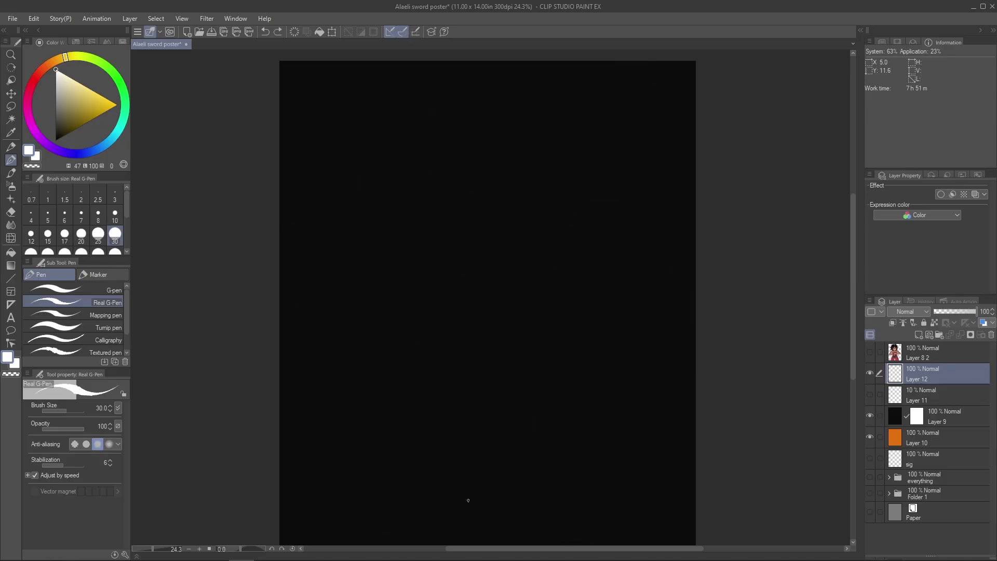
# Step: Draw wavy white crack lines across the canvas's upper half, with a large arc, side branches and a closed cell below
pyautogui.moveTo(468, 500); pyautogui.dragTo(467, 418)
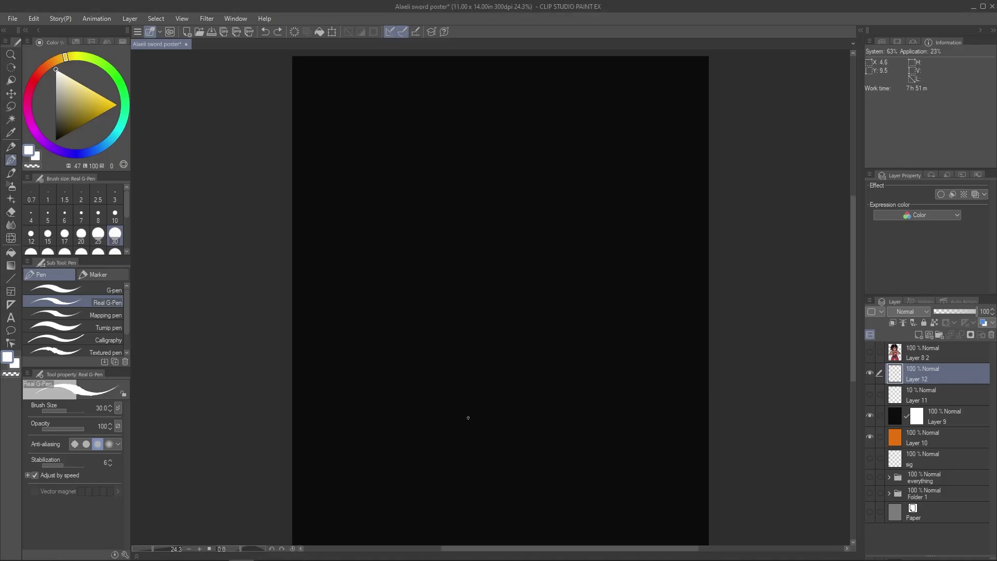
pyautogui.moveTo(377, 56)
pyautogui.mouseDown()
pyautogui.moveTo(605, 94)
pyautogui.moveTo(638, 56)
pyautogui.mouseUp()
pyautogui.moveTo(446, 157); pyautogui.dragTo(574, 207)
pyautogui.moveTo(573, 139); pyautogui.dragTo(576, 208)
pyautogui.moveTo(392, 102); pyautogui.dragTo(292, 124)
pyautogui.moveTo(438, 235)
pyautogui.mouseDown()
pyautogui.moveTo(367, 244)
pyautogui.moveTo(292, 231)
pyautogui.mouseUp()
pyautogui.moveTo(576, 207); pyautogui.dragTo(708, 248)
pyautogui.moveTo(477, 244)
pyautogui.mouseDown()
pyautogui.moveTo(351, 366)
pyautogui.moveTo(292, 303)
pyautogui.mouseUp()
# Step: Draw connected white crack lines across the lower half of the canvas and set the sketch layer's opacity to 17%
pyautogui.moveTo(518, 317); pyautogui.dragTo(709, 376)
pyautogui.moveTo(610, 351)
pyautogui.mouseDown()
pyautogui.moveTo(631, 449)
pyautogui.moveTo(446, 384)
pyautogui.mouseUp()
pyautogui.moveTo(457, 406); pyautogui.dragTo(294, 480)
pyautogui.moveTo(655, 496); pyautogui.dragTo(597, 400)
pyautogui.moveTo(597, 399)
pyautogui.mouseDown()
pyautogui.moveTo(426, 465)
pyautogui.moveTo(304, 415)
pyautogui.mouseUp()
pyautogui.moveTo(572, 436); pyautogui.dragTo(644, 490)
pyautogui.moveTo(569, 467)
pyautogui.mouseDown()
pyautogui.moveTo(594, 413)
pyautogui.moveTo(648, 436)
pyautogui.mouseUp()
pyautogui.moveTo(370, 204); pyautogui.dragTo(398, 350)
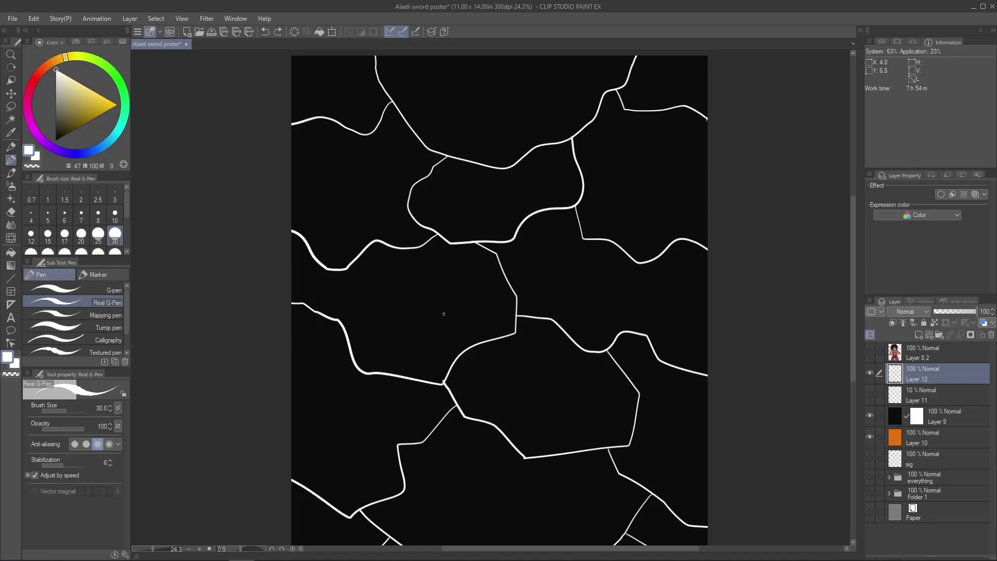
pyautogui.scroll(-2, 443, 313)
pyautogui.moveTo(975, 311); pyautogui.dragTo(941, 311)
# Step: Erase the black layer's mask along the upper arc, its side branches and the cell below, using the Kneaded eraser at size 15
pyautogui.click(934, 395)
pyautogui.scroll(3, 298, 300)
pyautogui.press('e')
pyautogui.moveTo(326, 137); pyautogui.dragTo(370, 230)
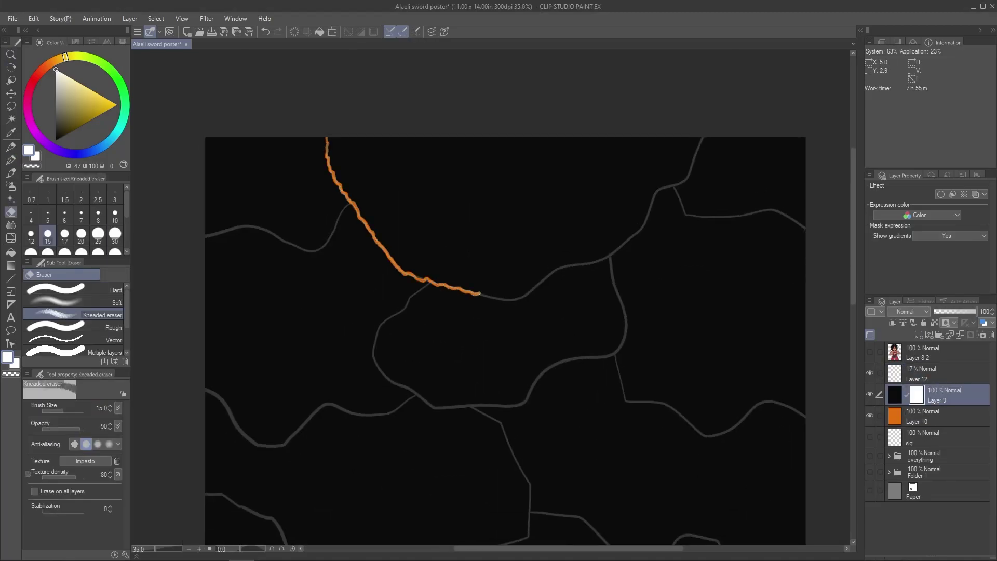
pyautogui.moveTo(293, 403); pyautogui.dragTo(384, 415)
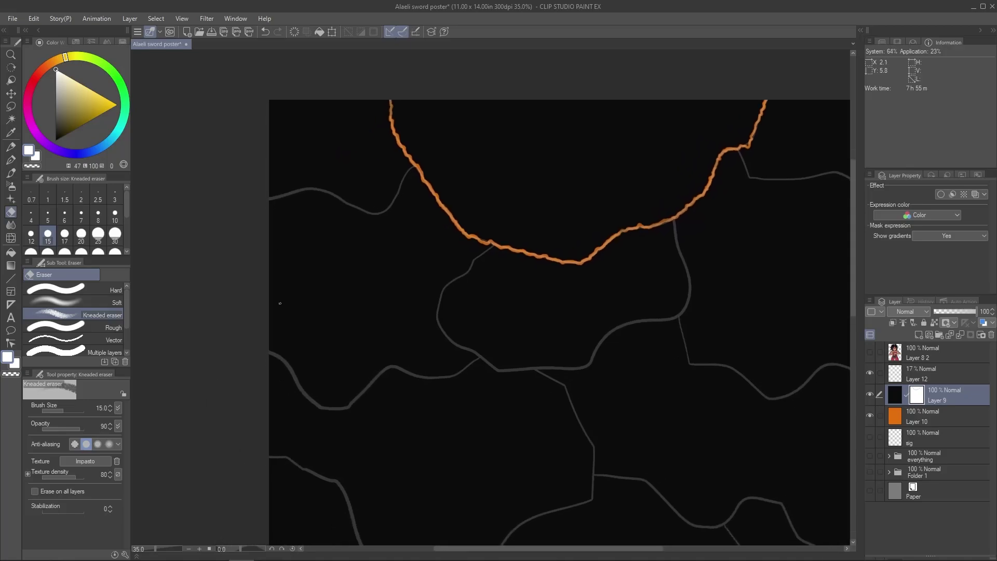
pyautogui.moveTo(329, 192); pyautogui.dragTo(125, 152)
pyautogui.moveTo(538, 115); pyautogui.dragTo(667, 157)
pyautogui.moveTo(281, 210); pyautogui.dragTo(455, 134)
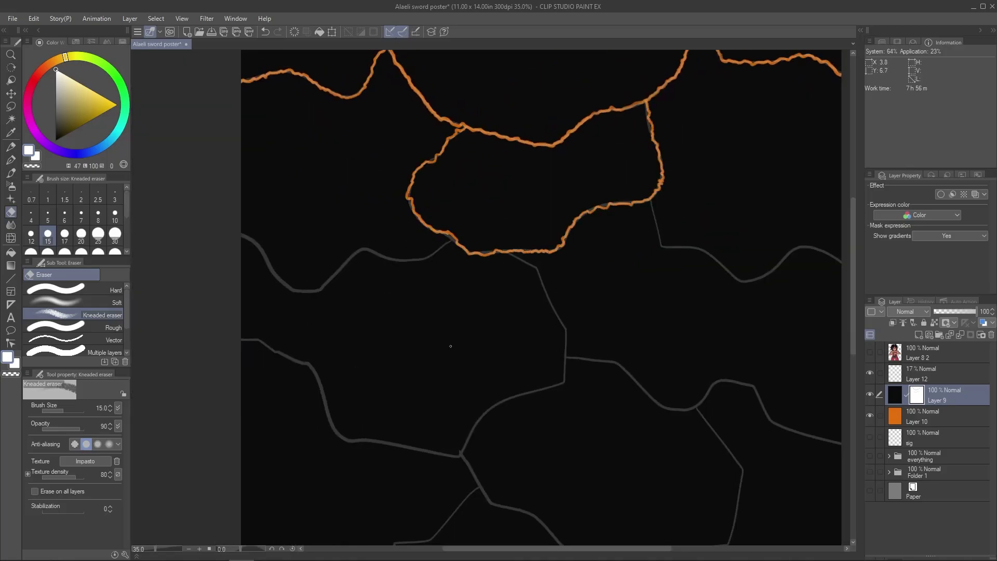
# Step: Erase the black layer's mask along the crack guides through the middle of the canvas to expose the orange
pyautogui.moveTo(450, 345); pyautogui.dragTo(430, 300)
pyautogui.moveTo(629, 155); pyautogui.dragTo(638, 193)
pyautogui.moveTo(759, 218); pyautogui.dragTo(786, 201)
pyautogui.moveTo(218, 191); pyautogui.dragTo(279, 203)
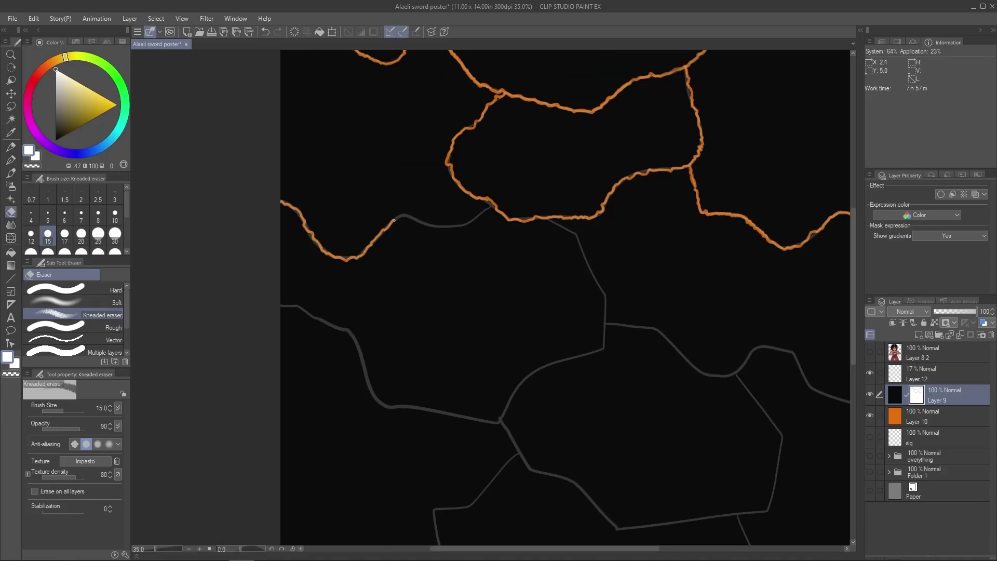
pyautogui.moveTo(371, 388)
pyautogui.mouseDown()
pyautogui.moveTo(532, 371)
pyautogui.moveTo(571, 230)
pyautogui.moveTo(546, 219)
pyautogui.mouseUp()
pyautogui.moveTo(540, 432); pyautogui.dragTo(322, 373)
pyautogui.moveTo(387, 268)
pyautogui.mouseDown()
pyautogui.moveTo(469, 306)
pyautogui.moveTo(656, 353)
pyautogui.mouseUp()
pyautogui.moveTo(292, 395); pyautogui.dragTo(492, 192)
pyautogui.moveTo(491, 193); pyautogui.dragTo(493, 191)
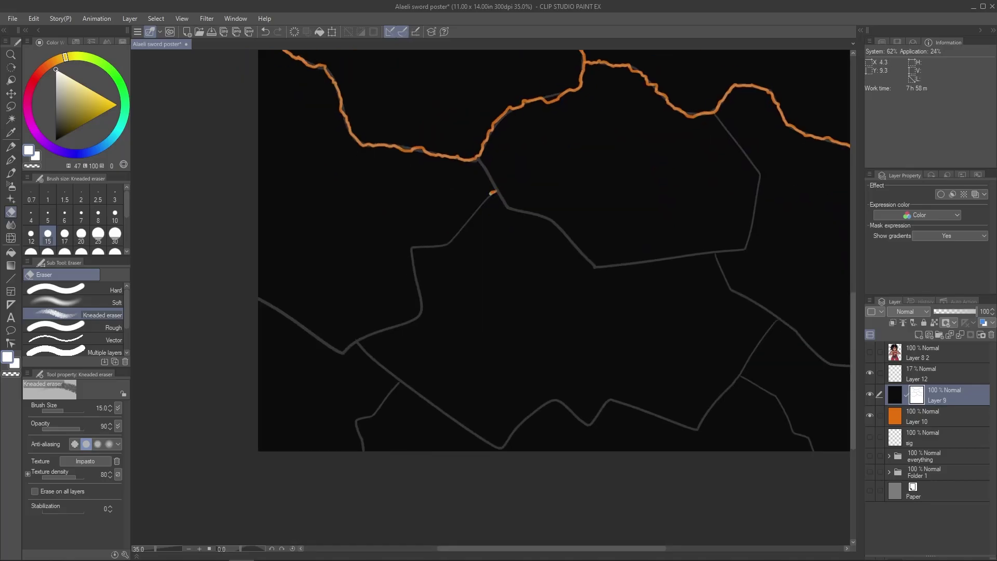
# Step: Erase the black layer's mask along the remaining lower crack guides and hide the crack sketch layer
pyautogui.moveTo(421, 299); pyautogui.dragTo(258, 300)
pyautogui.moveTo(476, 155)
pyautogui.mouseDown()
pyautogui.moveTo(600, 263)
pyautogui.moveTo(758, 176)
pyautogui.mouseUp()
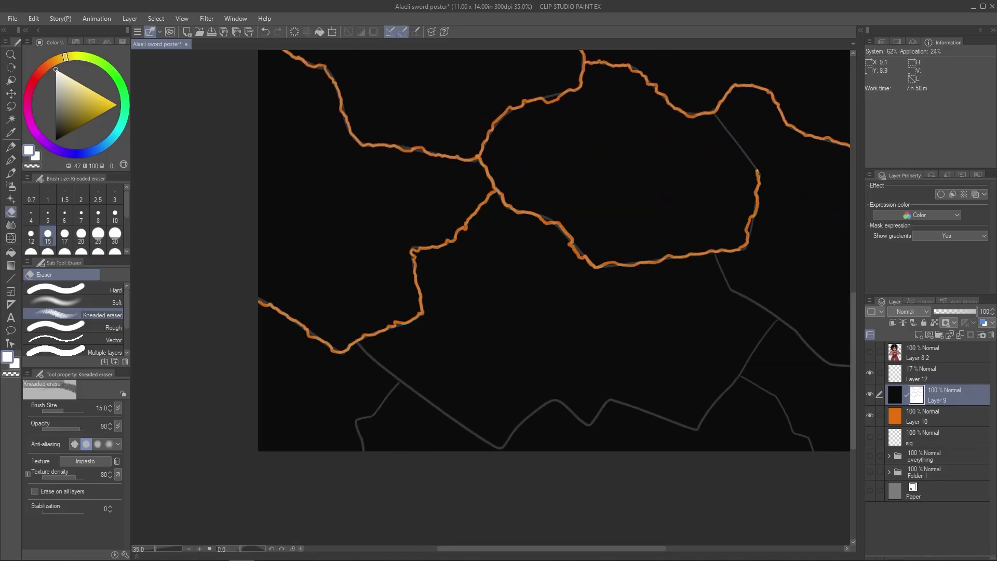
pyautogui.moveTo(389, 378)
pyautogui.mouseDown()
pyautogui.moveTo(577, 420)
pyautogui.moveTo(752, 355)
pyautogui.moveTo(717, 254)
pyautogui.moveTo(642, 187)
pyautogui.mouseUp()
pyautogui.moveTo(288, 382); pyautogui.dragTo(317, 319)
pyautogui.scroll(-3, 413, 378)
pyautogui.scroll(4, 518, 247)
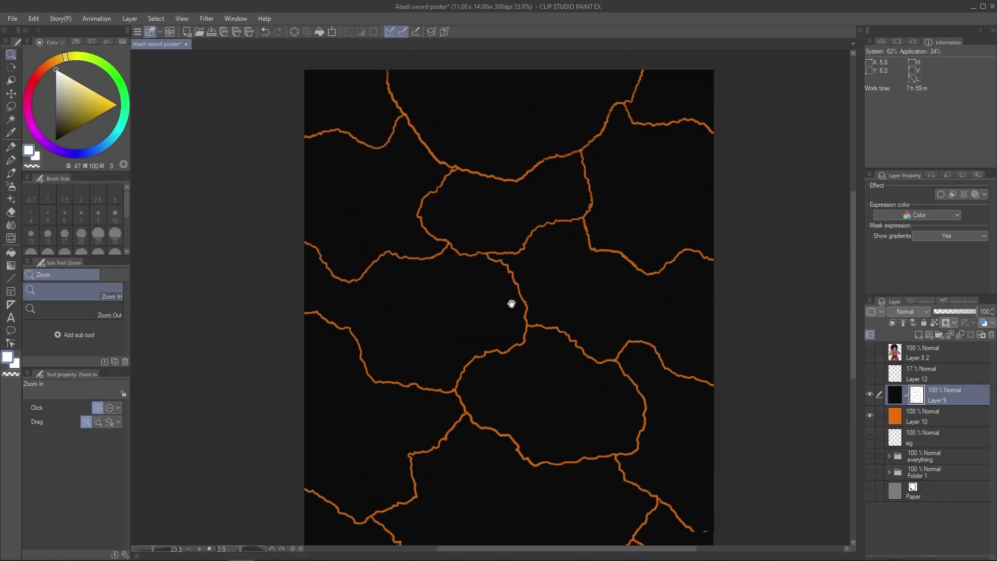
# Step: Erase short, tapering side cracks into the black mask, branching off the main cracks in the upper part of the canvas
pyautogui.moveTo(390, 194); pyautogui.dragTo(337, 156)
pyautogui.moveTo(306, 462)
pyautogui.mouseDown()
pyautogui.moveTo(293, 441)
pyautogui.moveTo(308, 368)
pyautogui.mouseUp()
pyautogui.moveTo(442, 223)
pyautogui.mouseDown()
pyautogui.moveTo(415, 275)
pyautogui.moveTo(384, 296)
pyautogui.mouseUp()
pyautogui.moveTo(566, 443); pyautogui.dragTo(436, 361)
pyautogui.moveTo(446, 197)
pyautogui.mouseDown()
pyautogui.moveTo(439, 250)
pyautogui.moveTo(589, 57)
pyautogui.mouseUp()
pyautogui.moveTo(602, 326)
pyautogui.mouseDown()
pyautogui.moveTo(596, 290)
pyautogui.moveTo(516, 220)
pyautogui.mouseUp()
pyautogui.moveTo(386, 355)
pyautogui.mouseDown()
pyautogui.moveTo(385, 306)
pyautogui.moveTo(470, 336)
pyautogui.mouseUp()
pyautogui.moveTo(362, 184)
pyautogui.mouseDown()
pyautogui.moveTo(418, 229)
pyautogui.moveTo(411, 86)
pyautogui.mouseUp()
# Step: Erase more winding side cracks into the black mask, branching off the main cracks in the middle and left areas
pyautogui.moveTo(291, 311); pyautogui.dragTo(254, 262)
pyautogui.moveTo(326, 376); pyautogui.dragTo(299, 314)
pyautogui.moveTo(387, 340); pyautogui.dragTo(467, 364)
pyautogui.moveTo(382, 478); pyautogui.dragTo(371, 416)
pyautogui.moveTo(310, 137); pyautogui.dragTo(293, 231)
pyautogui.moveTo(686, 402); pyautogui.dragTo(562, 398)
pyautogui.click(881, 43)
pyautogui.moveTo(457, 155)
pyautogui.mouseDown()
pyautogui.moveTo(416, 196)
pyautogui.moveTo(406, 247)
pyautogui.mouseUp()
pyautogui.moveTo(329, 247); pyautogui.dragTo(304, 180)
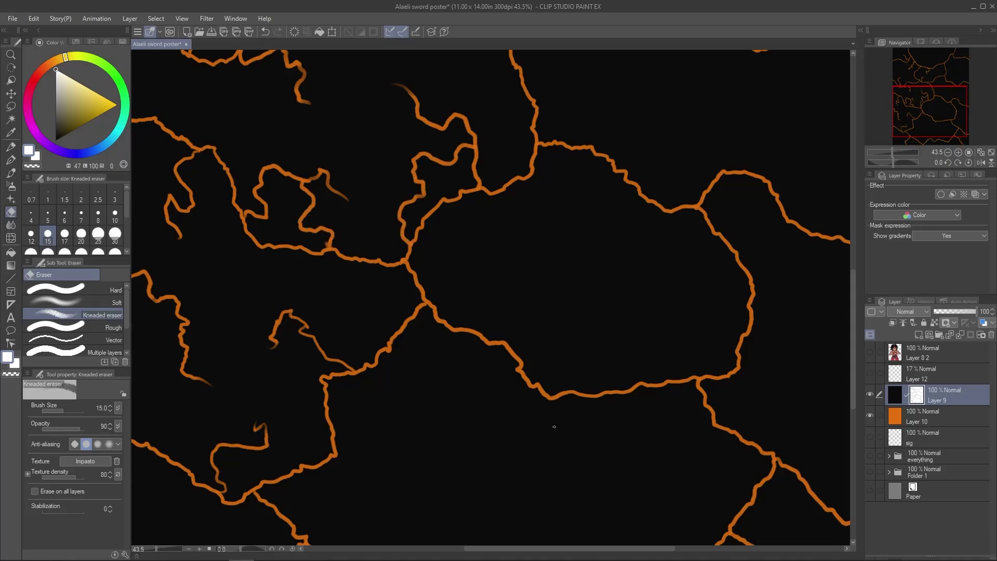
# Step: Erase curling side cracks into the black mask around the lower central cell and up from the bottom crack
pyautogui.moveTo(554, 426); pyautogui.dragTo(530, 350)
pyautogui.moveTo(541, 405); pyautogui.dragTo(534, 307)
pyautogui.moveTo(466, 375)
pyautogui.mouseDown()
pyautogui.moveTo(399, 300)
pyautogui.moveTo(388, 343)
pyautogui.mouseUp()
pyautogui.moveTo(470, 191); pyautogui.dragTo(400, 169)
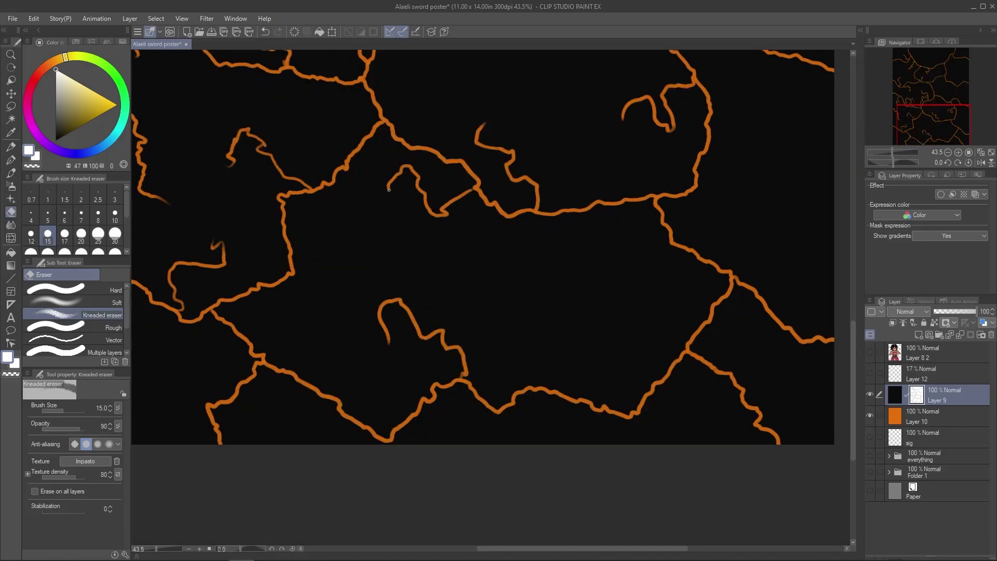
# Step: Erase the last winding side cracks into the black mask in the lower right part of the canvas and show the character layer
pyautogui.moveTo(552, 316); pyautogui.dragTo(647, 393)
pyautogui.moveTo(602, 201); pyautogui.dragTo(618, 281)
pyautogui.moveTo(732, 329)
pyautogui.mouseDown()
pyautogui.moveTo(701, 345)
pyautogui.moveTo(631, 455)
pyautogui.moveTo(597, 363)
pyautogui.moveTo(196, 245)
pyautogui.mouseUp()
pyautogui.hotkey('ctrl', 'z')
pyautogui.hotkey('ctrl', 'z')
pyautogui.moveTo(564, 404)
pyautogui.mouseDown()
pyautogui.moveTo(534, 383)
pyautogui.moveTo(530, 442)
pyautogui.mouseUp()
pyautogui.moveTo(462, 213); pyautogui.dragTo(598, 293)
pyautogui.moveTo(667, 296)
pyautogui.mouseDown()
pyautogui.moveTo(662, 311)
pyautogui.moveTo(573, 343)
pyautogui.mouseUp()
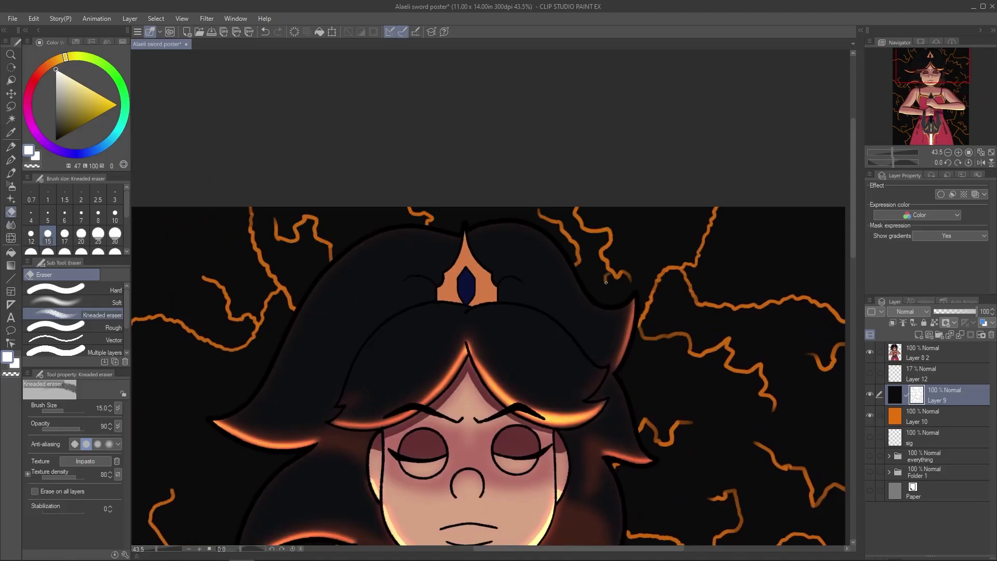
# Step: Try thicker erased cracks near the lower corners of the poster with a larger eraser and undo them
pyautogui.hotkey('ctrl', '-')
pyautogui.hotkey('ctrl', '-')
pyautogui.hotkey('ctrl', '-')
pyautogui.press('e')
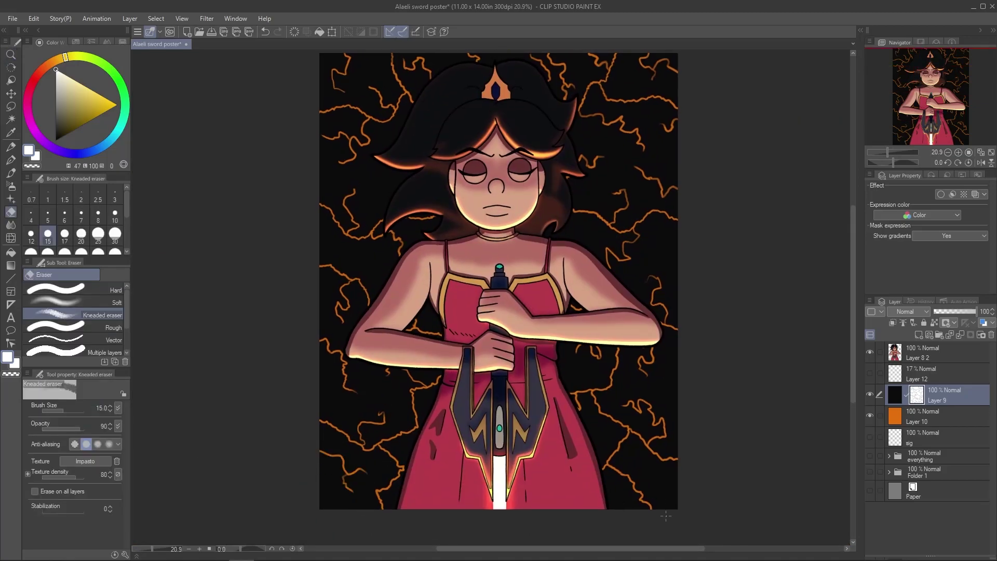
pyautogui.press(']')
pyautogui.press(']')
pyautogui.press(']')
pyautogui.press(']')
pyautogui.moveTo(647, 505); pyautogui.dragTo(609, 468)
pyautogui.press(']')
pyautogui.press(']')
pyautogui.moveTo(382, 507); pyautogui.dragTo(390, 485)
pyautogui.hotkey('ctrl', 'z')
pyautogui.hotkey('ctrl', 'z')
pyautogui.hotkey('ctrl', 'z')
# Step: Set the eraser size to 17 and erase a short stroke into the black mask beside the character's hair
pyautogui.press('[')
pyautogui.press('[')
pyautogui.press('[')
pyautogui.press('[')
pyautogui.press('[')
pyautogui.moveTo(384, 205); pyautogui.dragTo(377, 171)
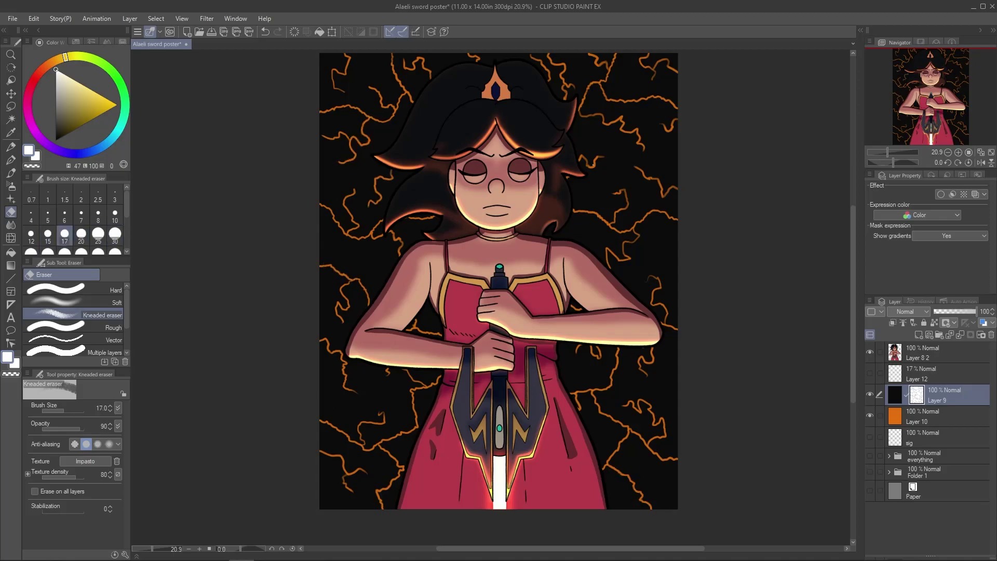
# Step: Add a layer between the black and orange layers and fill it with the Sunset gradient, dark red at the top to yellow below
pyautogui.press('g')
pyautogui.hotkey('ctrl', 'shift', 'n')
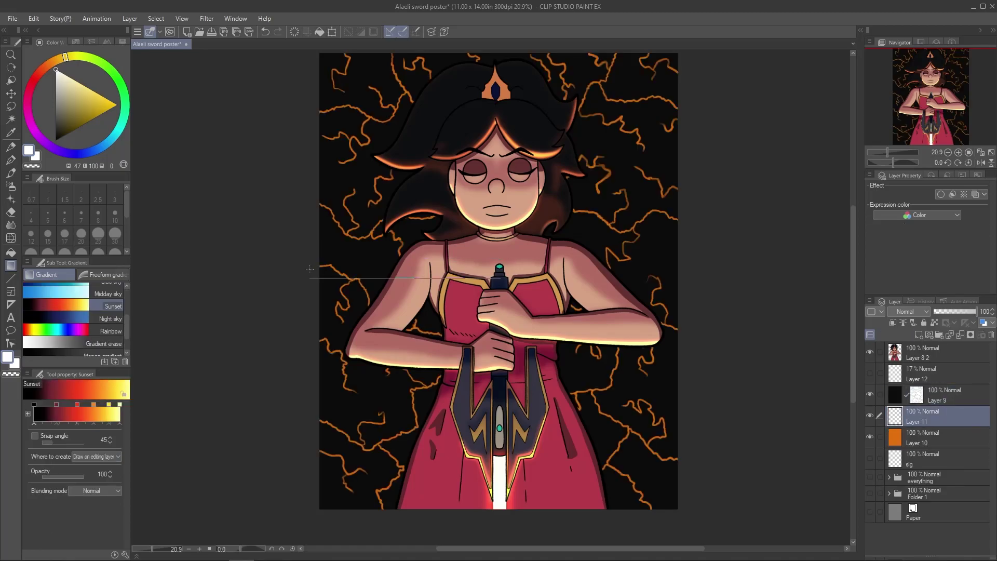
pyautogui.scroll(-1, 54, 328)
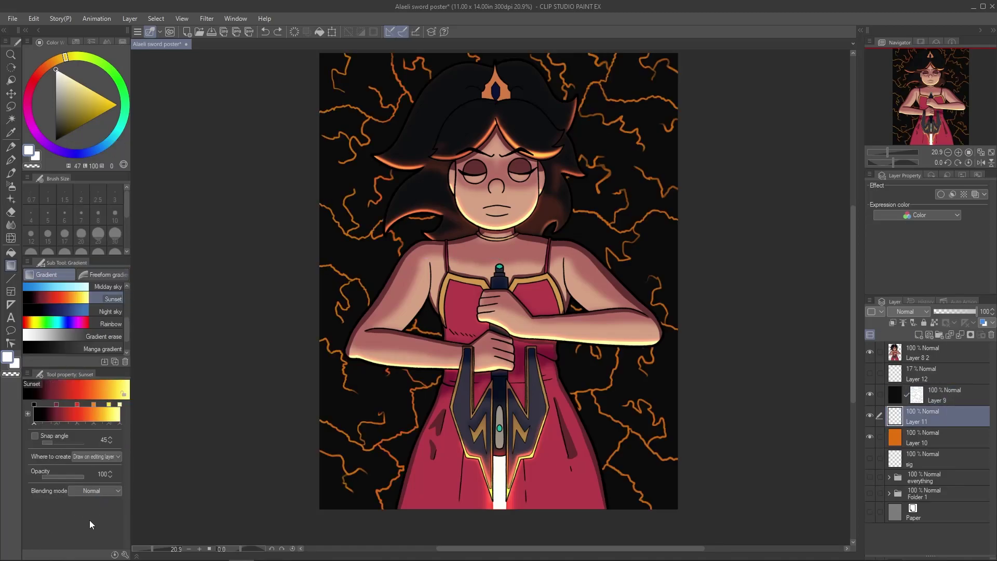
pyautogui.moveTo(316, 281); pyautogui.dragTo(317, 281)
pyautogui.hotkey('ctrl', 'z')
pyautogui.scroll(-3, 455, 439)
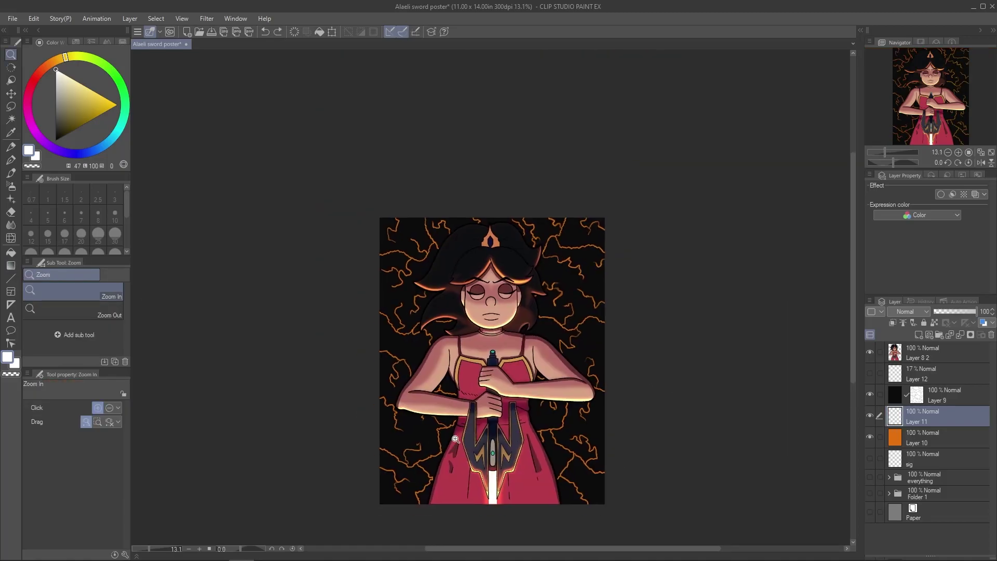
pyautogui.press('g')
pyautogui.moveTo(363, 171); pyautogui.dragTo(231, 529)
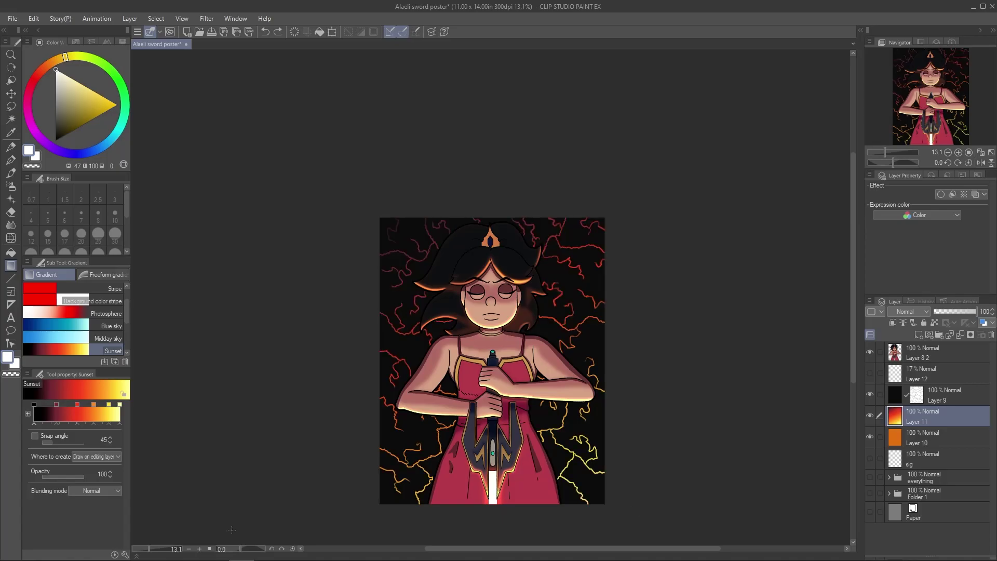
# Step: Add a layer above the black layer and lay a dark red Foreground to transparent gradient down the poster
pyautogui.click(939, 397)
pyautogui.hotkey('ctrl', 'shift', 'n')
pyautogui.scroll(1, 73, 312)
pyautogui.click(78, 290)
pyautogui.click(36, 81)
pyautogui.click(77, 129)
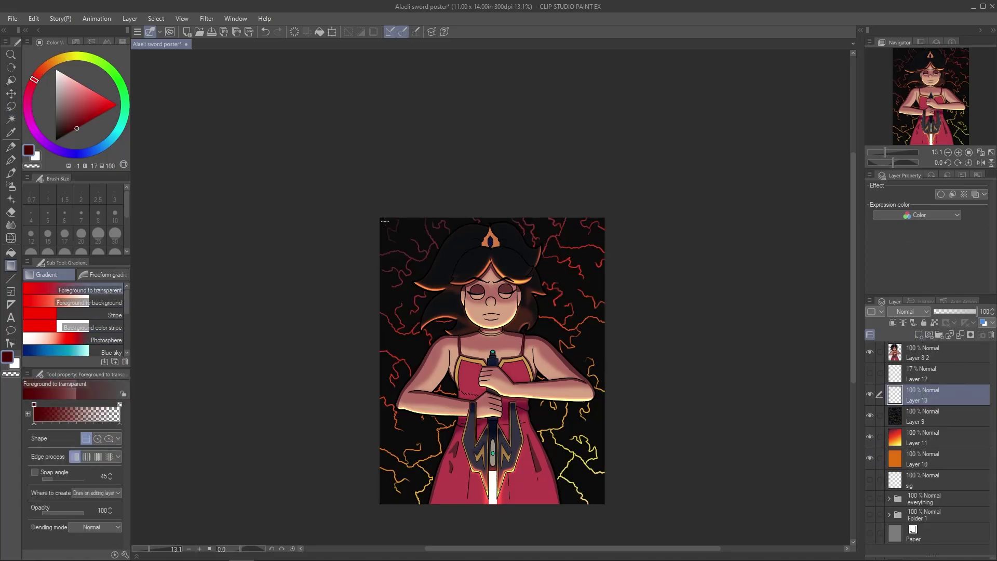
pyautogui.moveTo(493, 229); pyautogui.dragTo(493, 498)
# Step: Break up the dark red layer by erasing patches and painting black Dry Gouache at size 200 around the lower cracks
pyautogui.press('e')
pyautogui.moveTo(527, 238)
pyautogui.mouseDown()
pyautogui.moveTo(408, 448)
pyautogui.moveTo(604, 497)
pyautogui.moveTo(391, 428)
pyautogui.mouseUp()
pyautogui.press('b')
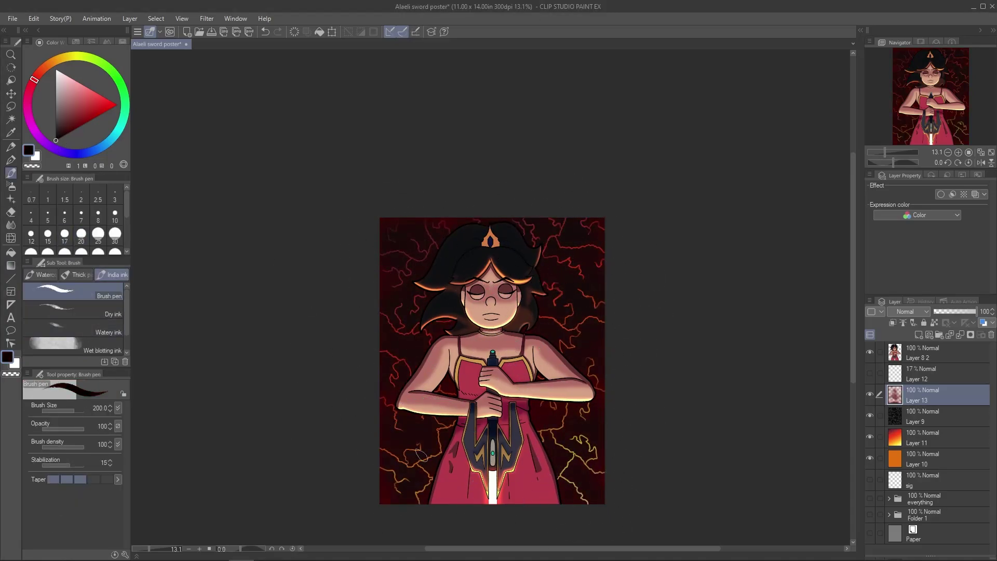
pyautogui.scroll(3, 375, 411)
pyautogui.press('[')
pyautogui.press('[')
pyautogui.moveTo(330, 545); pyautogui.dragTo(301, 405)
pyautogui.press(']')
pyautogui.moveTo(634, 340); pyautogui.dragTo(582, 435)
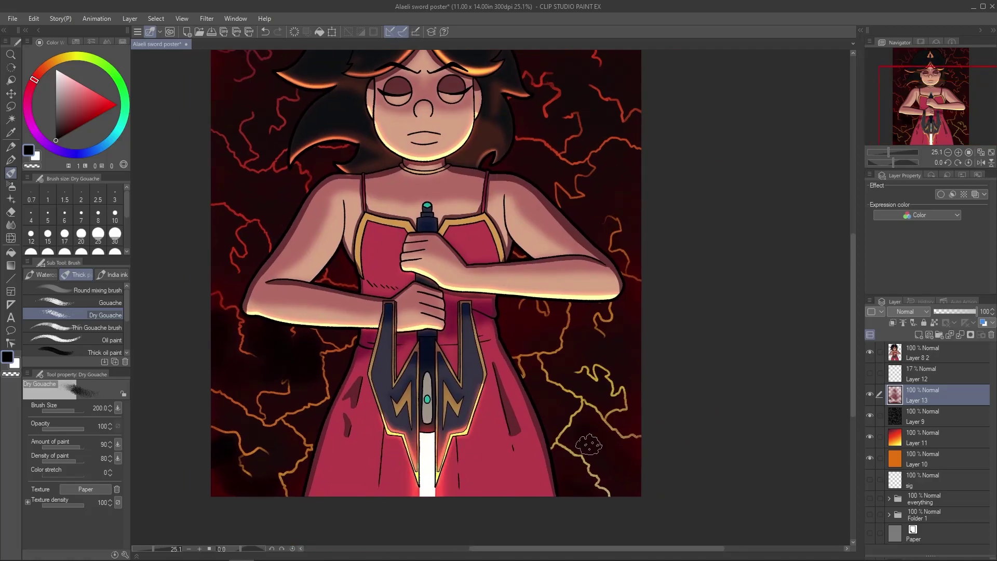
pyautogui.moveTo(538, 412); pyautogui.dragTo(515, 439)
# Step: Paint more black Dry Gouache patches into the red background with larger brushes and reduce the brush size to 120
pyautogui.press(']')
pyautogui.moveTo(346, 390); pyautogui.dragTo(440, 459)
pyautogui.press(']')
pyautogui.press(']')
pyautogui.moveTo(702, 474); pyautogui.dragTo(649, 294)
pyautogui.press('[')
pyautogui.press('[')
pyautogui.press('[')
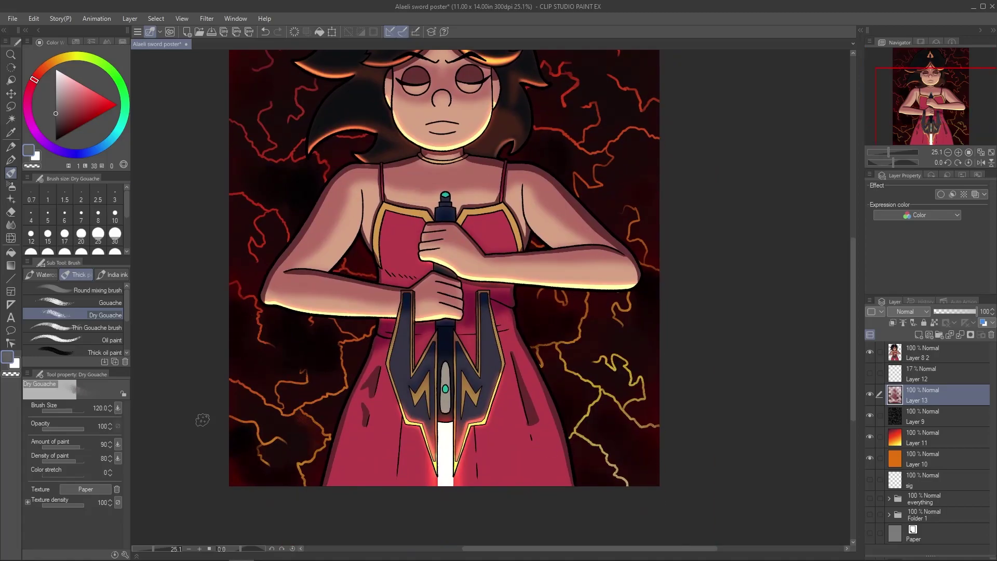
# Step: Add an empty layer above the dark red layer and brush smoky grey Dry Gouache along the cracks on the red layer
pyautogui.hotkey('ctrl', 'shift', 'n')
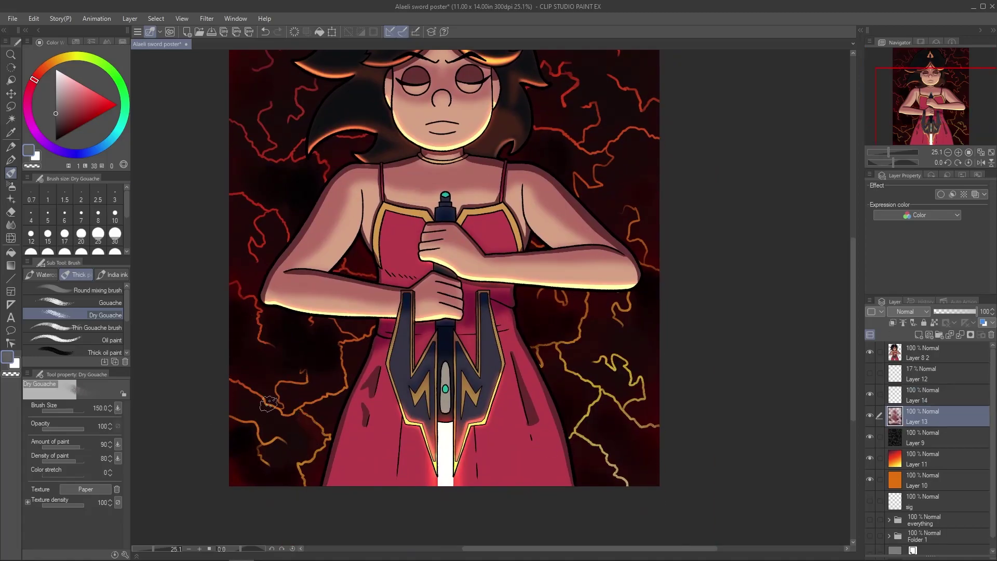
pyautogui.moveTo(236, 200)
pyautogui.mouseDown()
pyautogui.moveTo(286, 293)
pyautogui.moveTo(270, 339)
pyautogui.mouseUp()
pyautogui.press('[')
pyautogui.press('[')
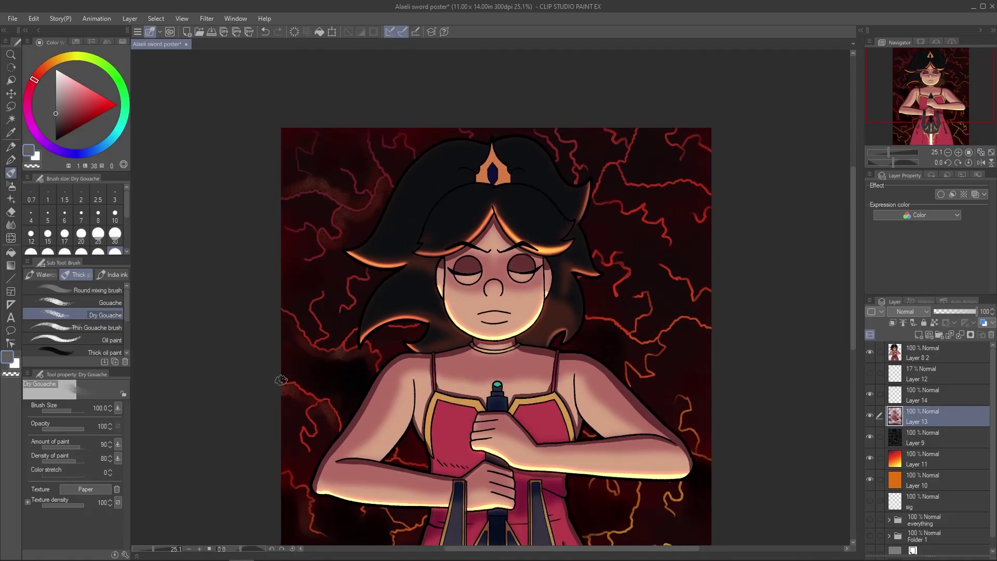
pyautogui.moveTo(360, 263); pyautogui.dragTo(347, 311)
pyautogui.moveTo(590, 322)
pyautogui.mouseDown()
pyautogui.moveTo(696, 320)
pyautogui.moveTo(649, 381)
pyautogui.mouseUp()
pyautogui.moveTo(607, 172)
pyautogui.mouseDown()
pyautogui.moveTo(628, 174)
pyautogui.moveTo(602, 155)
pyautogui.moveTo(667, 135)
pyautogui.moveTo(701, 150)
pyautogui.mouseUp()
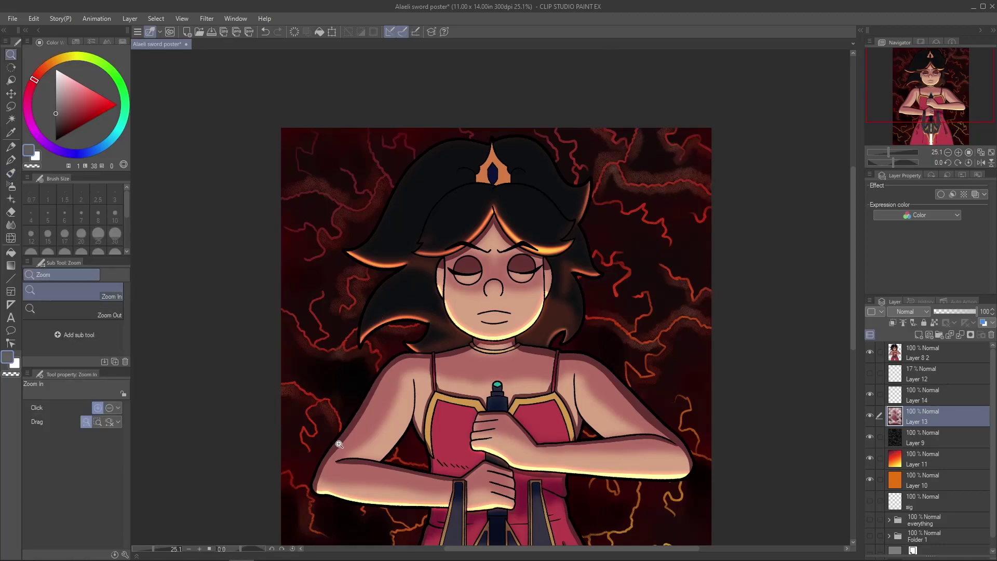
pyautogui.moveTo(371, 405); pyautogui.dragTo(322, 406)
# Step: Try a Gaussian-blurred copy of the dark red layer and a Multiply blend, and delete both layers
pyautogui.click(732, 480)
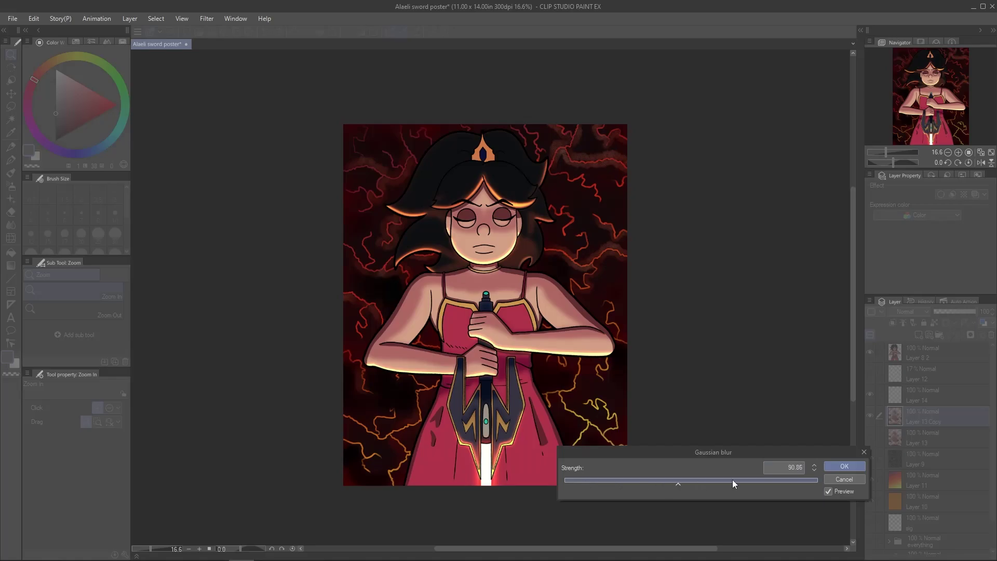
pyautogui.click(844, 465)
pyautogui.click(909, 311)
pyautogui.click(896, 160)
pyautogui.click(910, 311)
pyautogui.click(906, 201)
pyautogui.press('Delete')
pyautogui.moveTo(975, 310); pyautogui.dragTo(961, 310)
pyautogui.press('Delete')
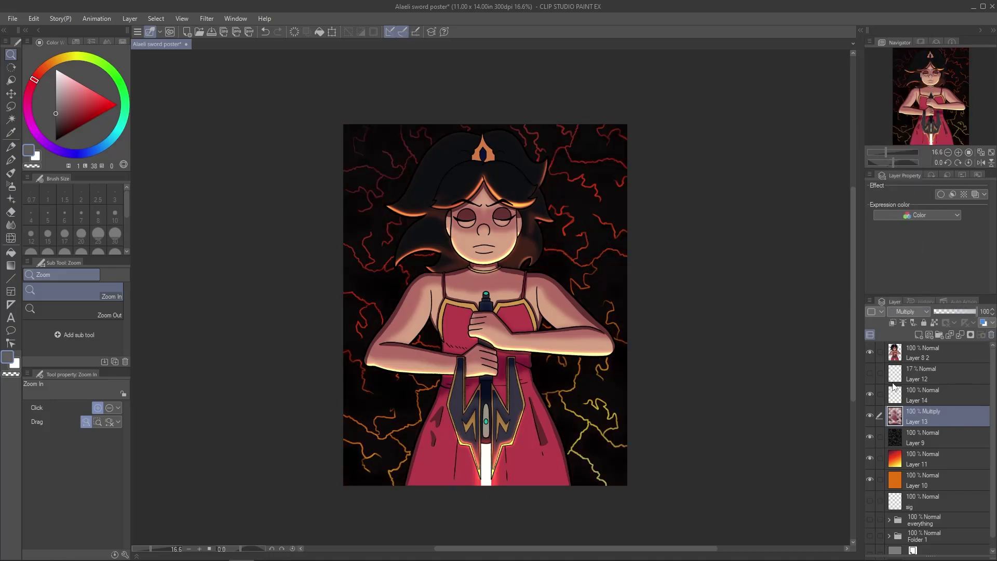
# Step: Paint broad dark red Dry Gouache patches at size 400 on a new layer above the black background
pyautogui.hotkey('ctrl', 'shift', 'n')
pyautogui.keyDown('alt'); pyautogui.click(509, 211); pyautogui.keyUp('alt')
pyautogui.press('b')
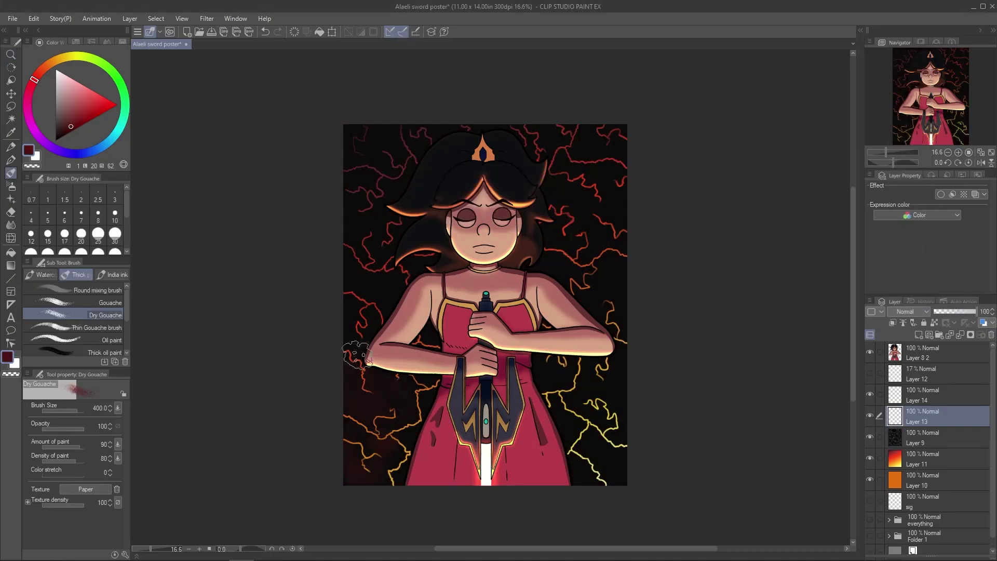
pyautogui.moveTo(596, 373); pyautogui.dragTo(578, 468)
pyautogui.moveTo(382, 266); pyautogui.dragTo(379, 464)
# Step: Lower the gradient layer's opacity to 64% and add a layer above it, with yellow as the drawing colour
pyautogui.click(921, 459)
pyautogui.moveTo(976, 311); pyautogui.dragTo(961, 312)
pyautogui.hotkey('ctrl', 'shift', 'n')
pyautogui.click(72, 55)
pyautogui.click(84, 107)
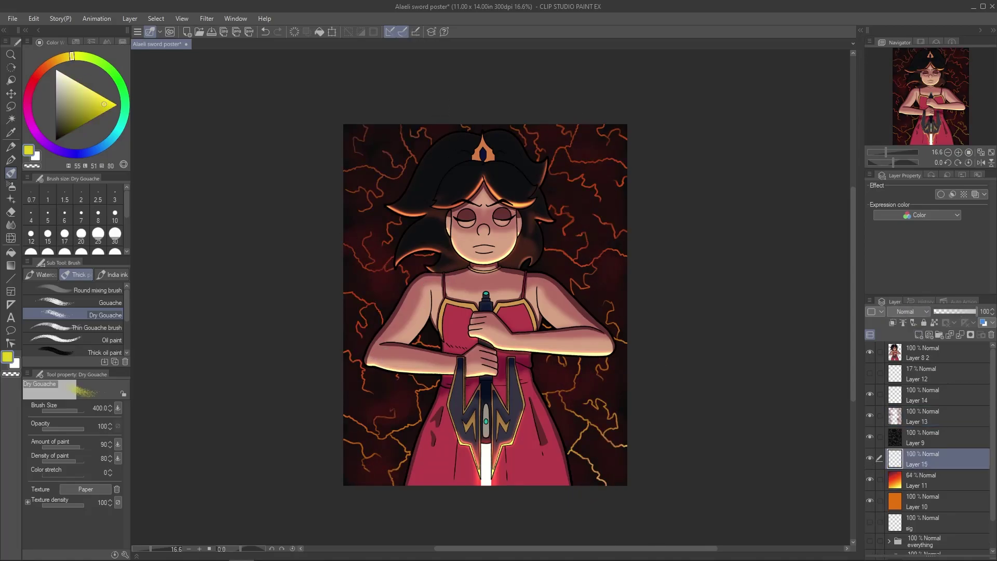
# Step: Apply a Gaussian blur to the dark red paint layer and reduce its opacity to 33%
pyautogui.click(921, 415)
pyautogui.hotkey('ctrl', 'shift', 'b')
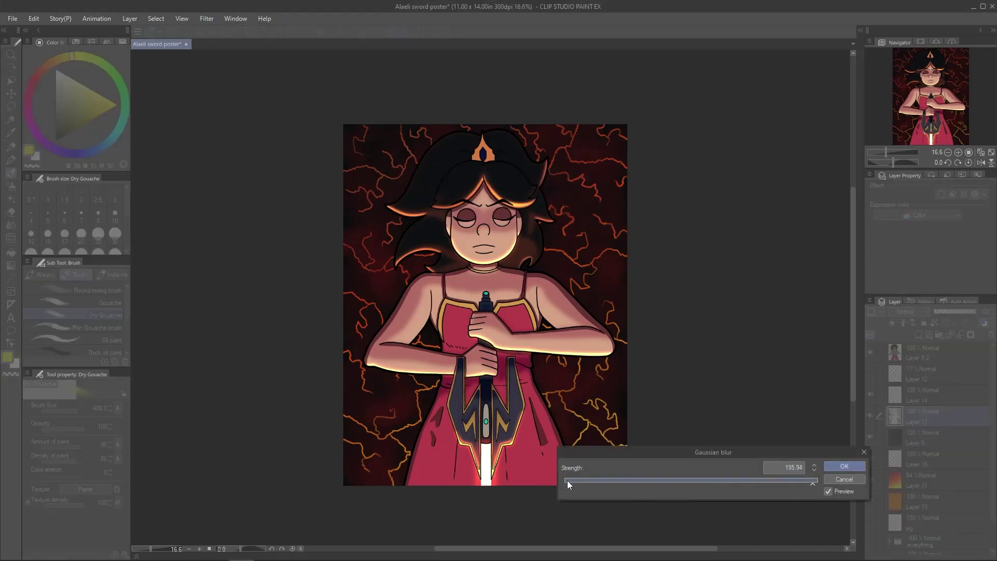
pyautogui.click(854, 467)
pyautogui.click(943, 311)
# Step: Move the new empty layer above the dark red layer and trace the cracks in yellow with the G-pen at size 120
pyautogui.click(922, 459)
pyautogui.click(67, 55)
pyautogui.press('p')
pyautogui.moveTo(870, 463); pyautogui.dragTo(929, 408)
pyautogui.press(']')
pyautogui.press(']')
pyautogui.moveTo(390, 480)
pyautogui.mouseDown()
pyautogui.moveTo(356, 423)
pyautogui.moveTo(415, 379)
pyautogui.moveTo(358, 187)
pyautogui.moveTo(415, 127)
pyautogui.moveTo(571, 130)
pyautogui.moveTo(563, 132)
pyautogui.mouseUp()
pyautogui.moveTo(623, 127)
pyautogui.mouseDown()
pyautogui.moveTo(566, 166)
pyautogui.moveTo(571, 260)
pyautogui.moveTo(584, 282)
pyautogui.moveTo(571, 384)
pyautogui.moveTo(597, 483)
pyautogui.moveTo(623, 446)
pyautogui.mouseUp()
# Step: Turn the yellow tracing into a glow with Add (Glow), a hidden duplicate, Gaussian blur and 59% opacity
pyautogui.click(907, 311)
pyautogui.click(959, 412)
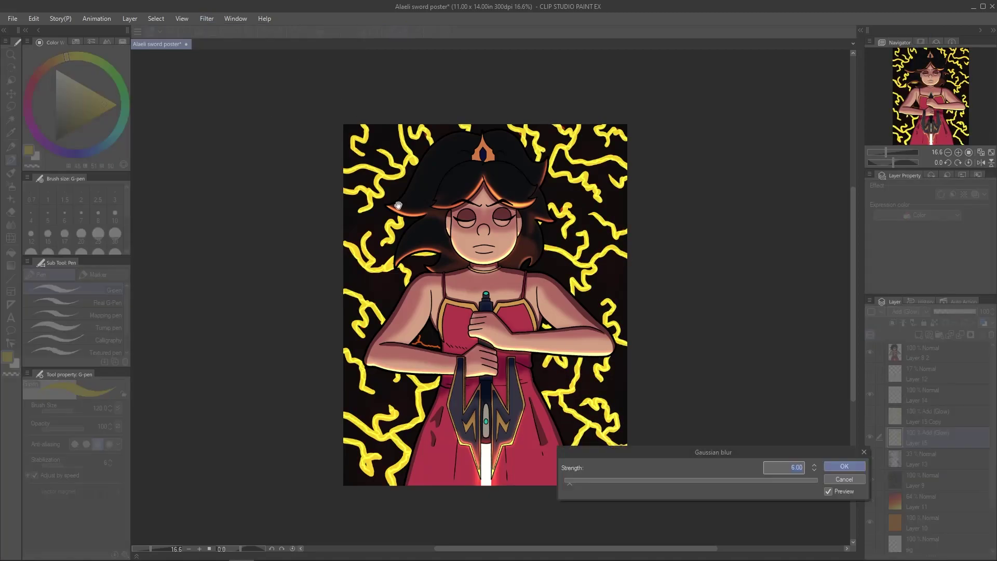
pyautogui.rightClick(959, 415)
pyautogui.click(836, 156)
pyautogui.click(870, 416)
pyautogui.moveTo(975, 312); pyautogui.dragTo(961, 314)
pyautogui.click(934, 322)
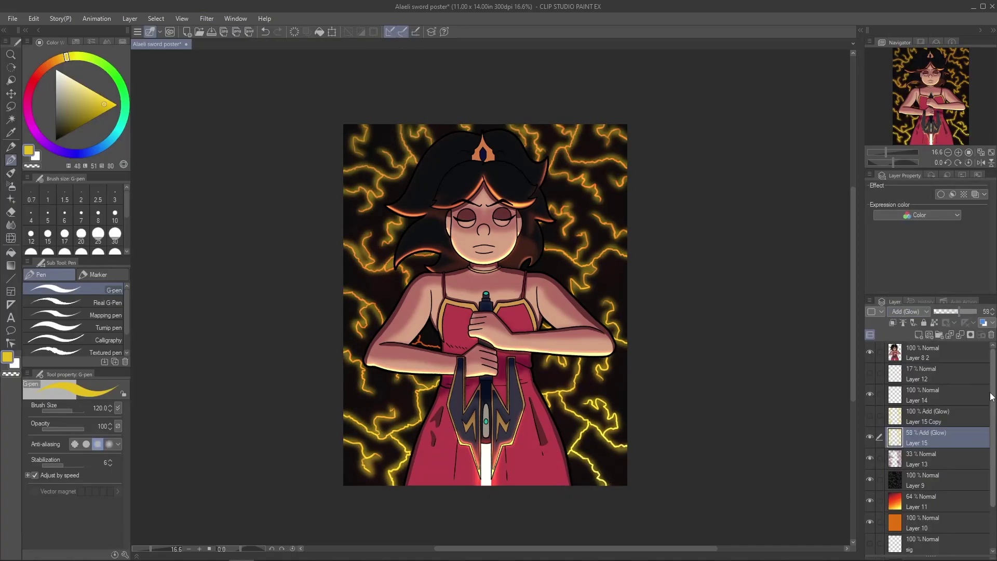
# Step: Recolour the glow strokes orange-red with the G-pen at size 1000 on locked transparent pixels, at 100% layer opacity
pyautogui.scroll(-5, 72, 218)
pyautogui.click(115, 220)
pyautogui.click(35, 78)
pyautogui.moveTo(358, 197)
pyautogui.mouseDown()
pyautogui.moveTo(396, 100)
pyautogui.moveTo(482, 364)
pyautogui.mouseUp()
pyautogui.click(44, 67)
pyautogui.moveTo(363, 155)
pyautogui.mouseDown()
pyautogui.moveTo(567, 105)
pyautogui.moveTo(307, 156)
pyautogui.moveTo(597, 441)
pyautogui.mouseUp()
# Step: Paint the gradient layer yellow with the G-pen at size 1000, compare the glow on and off, and save the poster
pyautogui.click(916, 501)
pyautogui.click(67, 56)
pyautogui.moveTo(363, 156); pyautogui.dragTo(334, 234)
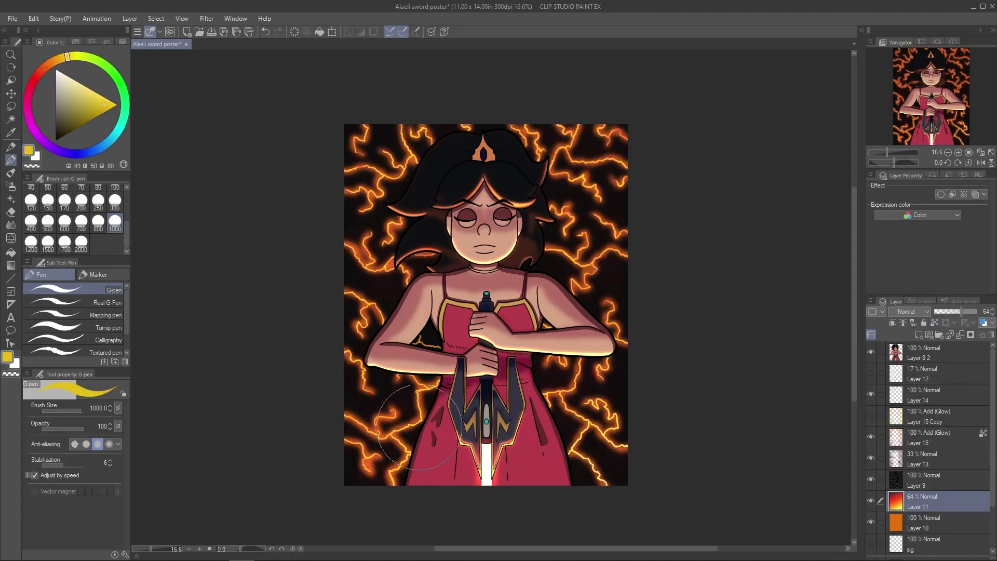
pyautogui.click(870, 436)
pyautogui.click(870, 437)
pyautogui.hotkey('ctrl', 's')
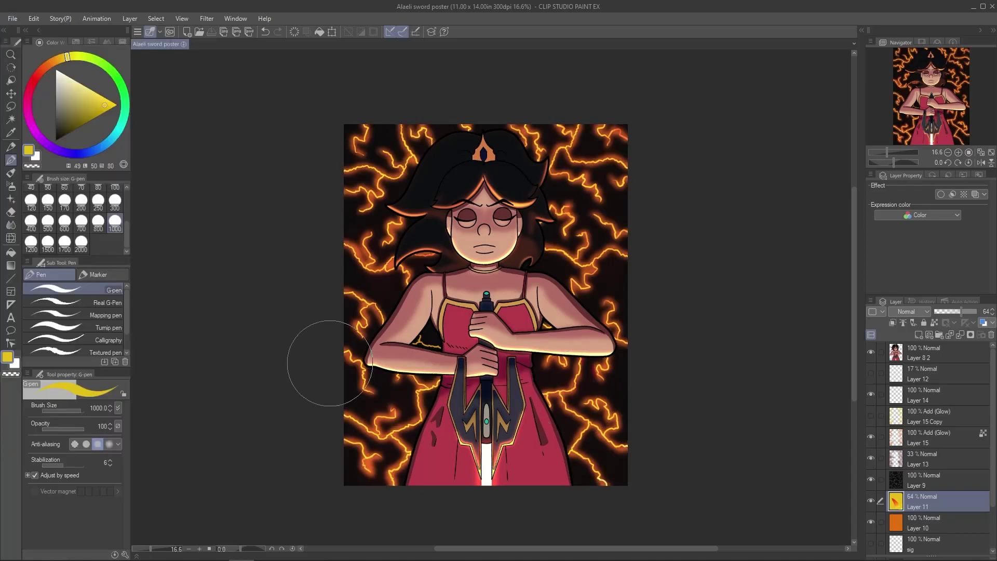
# Step: Move the empty Layer 14 beneath the orange layer, fill it with black, and hide the glow and yellow layers
pyautogui.click(924, 394)
pyautogui.hotkey('ctrl', 'e')
pyautogui.click(871, 395)
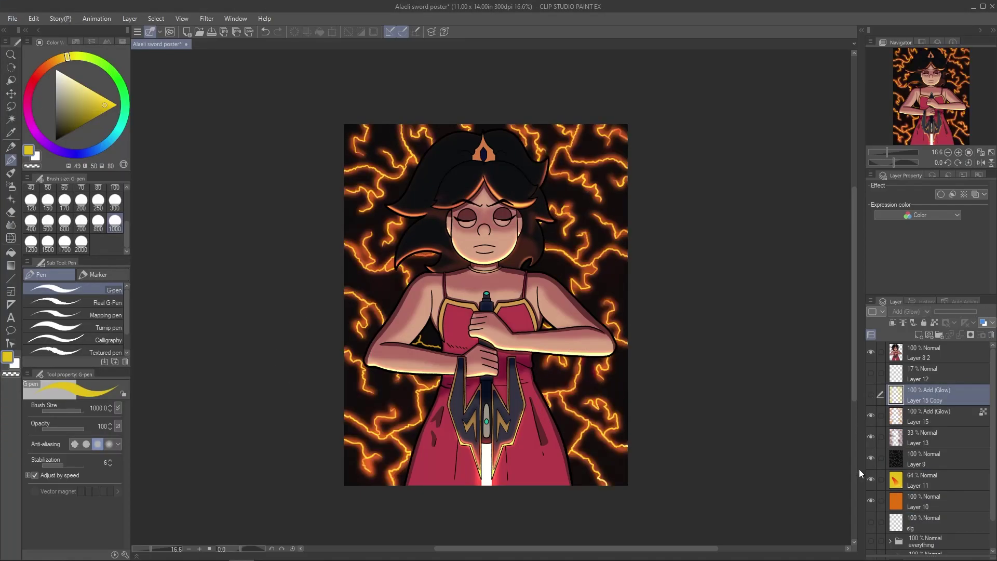
pyautogui.click(870, 479)
pyautogui.hotkey('ctrl', 'z')
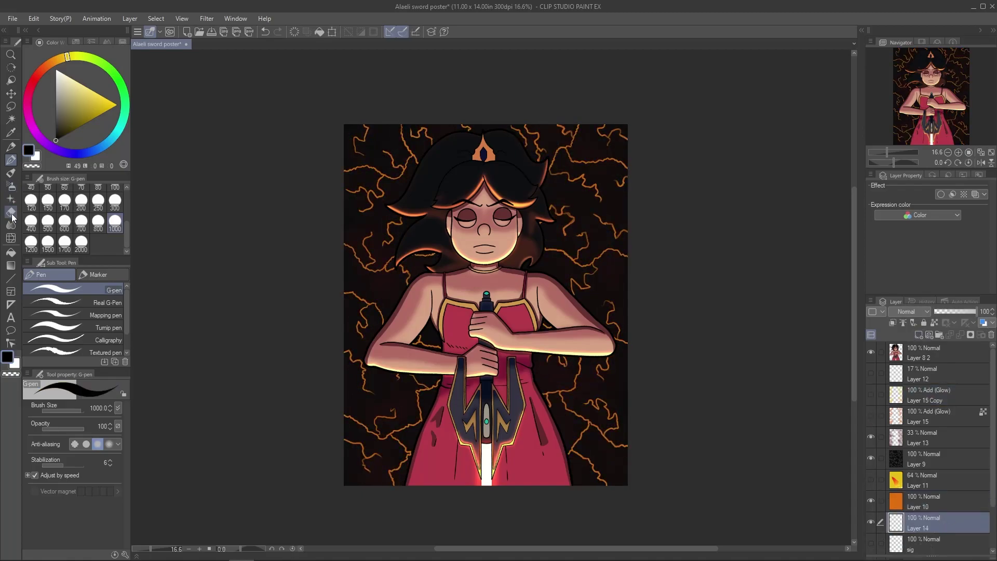
pyautogui.press('g')
# Step: Lower the orange layer's opacity to 15% and hide it along with the black fill and character layers
pyautogui.click(929, 501)
pyautogui.moveTo(955, 311); pyautogui.dragTo(941, 311)
pyautogui.moveTo(870, 500); pyautogui.dragTo(870, 528)
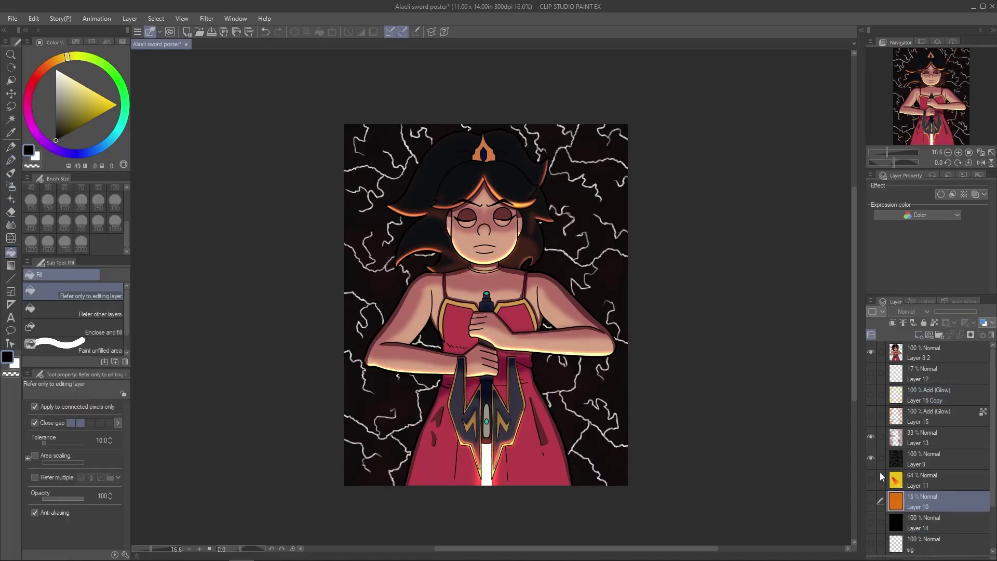
pyautogui.click(930, 458)
pyautogui.click(870, 351)
# Step: Test a red lava crack texture at 76% opacity behind the character and delete the crack, glow and colour layers
pyautogui.click(919, 335)
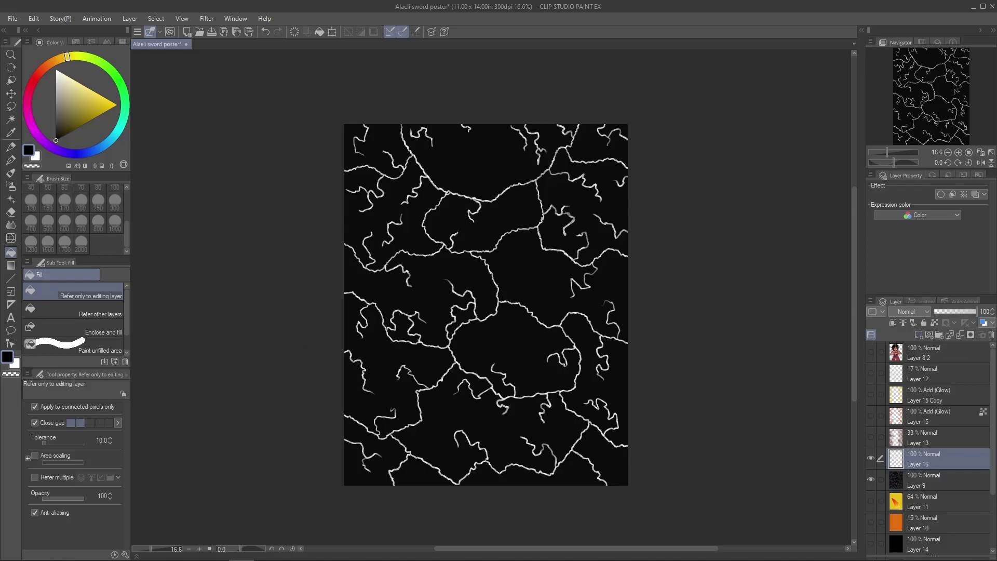
pyautogui.moveTo(363, 161); pyautogui.dragTo(364, 160)
pyautogui.click(462, 520)
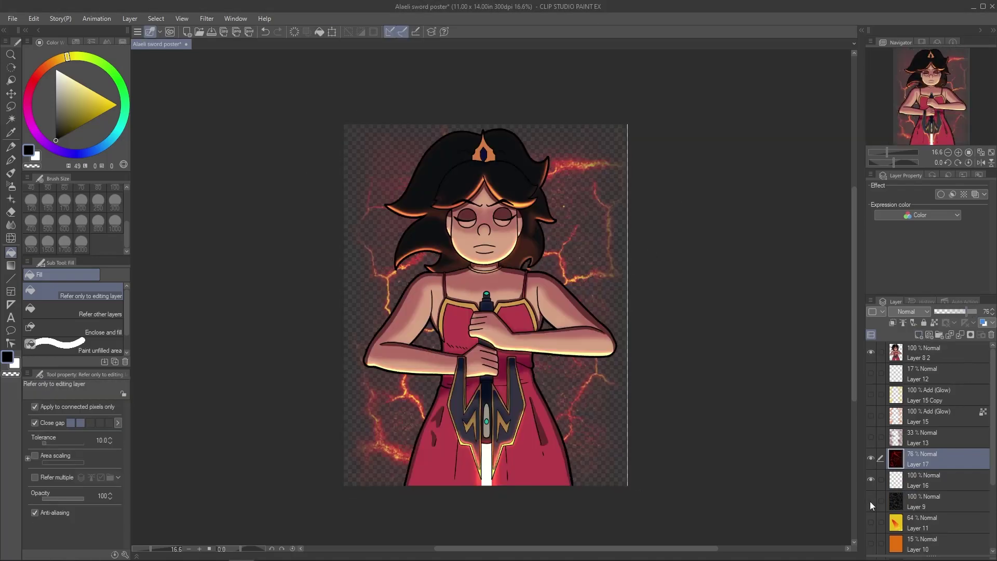
pyautogui.scroll(-2, 870, 500)
pyautogui.click(991, 334)
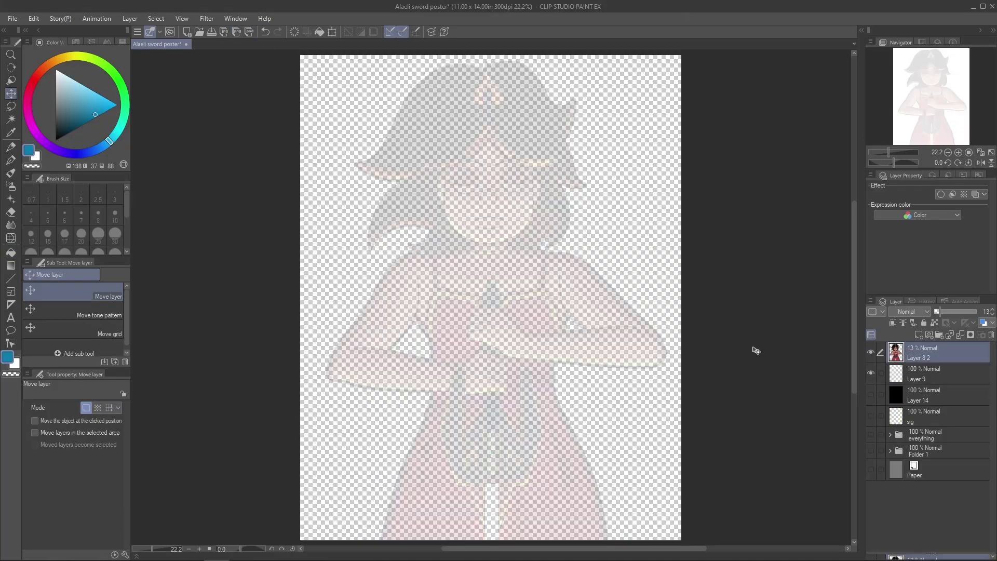
# Step: Fill the background beneath the 13% opacity character with very dark grey on its own layer
pyautogui.press('g')
pyautogui.press('g')
pyautogui.click(329, 478)
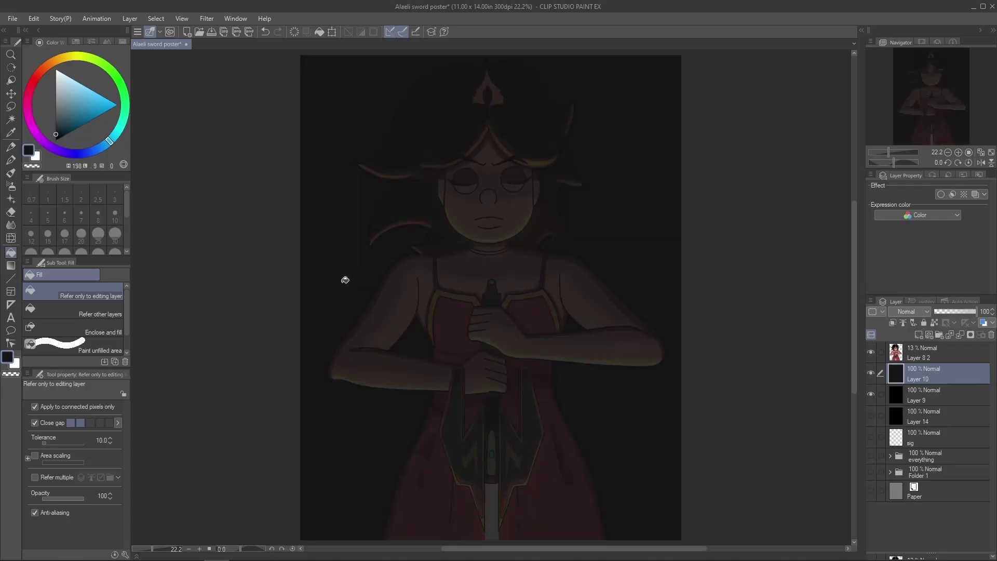
pyautogui.click(945, 385)
pyautogui.click(946, 381)
# Step: Draw thick black crack lines on a new layer with the Gouache brush at size 100 across the upper left and centre
pyautogui.hotkey('ctrl', 'shift', 'n')
pyautogui.press('b')
pyautogui.press('b')
pyautogui.press(',')
pyautogui.moveTo(301, 107)
pyautogui.mouseDown()
pyautogui.moveTo(407, 100)
pyautogui.moveTo(420, 57)
pyautogui.mouseUp()
pyautogui.moveTo(374, 138); pyautogui.dragTo(410, 249)
pyautogui.moveTo(416, 332); pyautogui.dragTo(506, 296)
pyautogui.moveTo(498, 304); pyautogui.dragTo(497, 179)
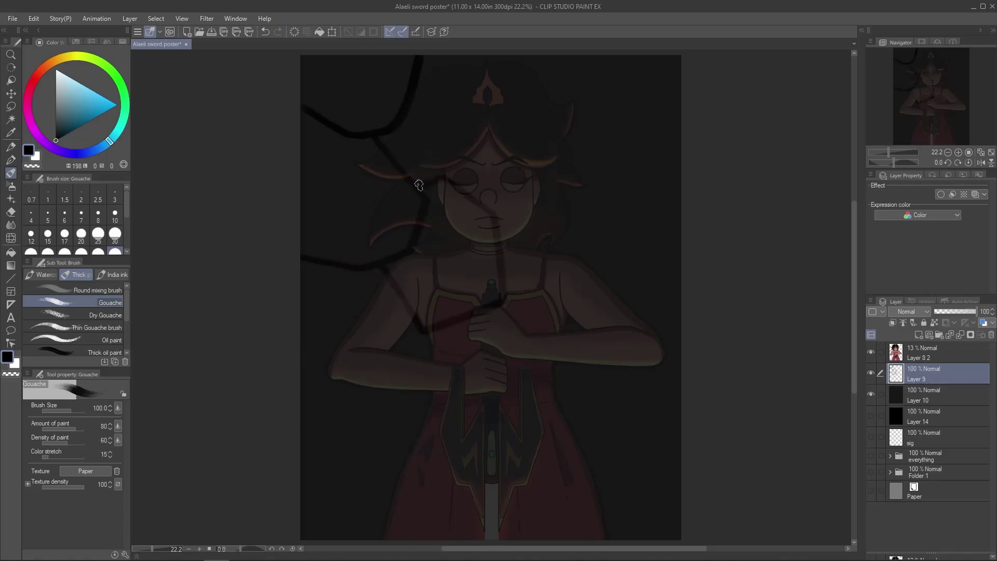
# Step: Extend the thick black crack lines across the lower left of the canvas, down to the bottom edge
pyautogui.moveTo(446, 363); pyautogui.dragTo(293, 439)
pyautogui.moveTo(457, 429); pyautogui.dragTo(410, 496)
pyautogui.moveTo(421, 444); pyautogui.dragTo(376, 514)
pyautogui.hscroll(2, 251, 471)
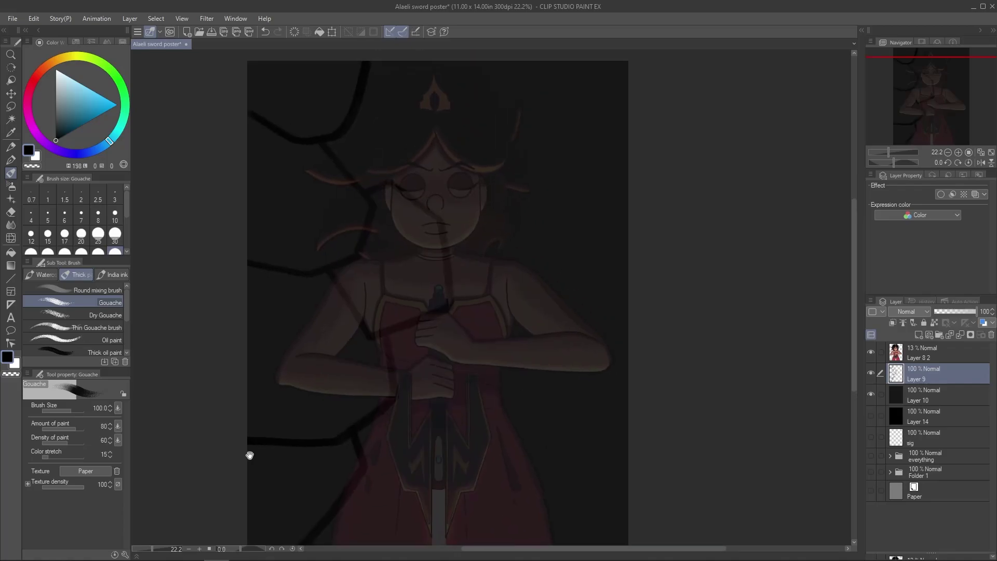
# Step: Draw thick black crack lines across the upper right of the canvas and down through the centre behind the character
pyautogui.scroll(2, 436, 141)
pyautogui.moveTo(436, 141); pyautogui.dragTo(524, 99)
pyautogui.moveTo(462, 247)
pyautogui.mouseDown()
pyautogui.moveTo(590, 218)
pyautogui.moveTo(571, 99)
pyautogui.mouseUp()
pyautogui.moveTo(530, 283); pyautogui.dragTo(423, 434)
pyautogui.moveTo(527, 347); pyautogui.dragTo(589, 334)
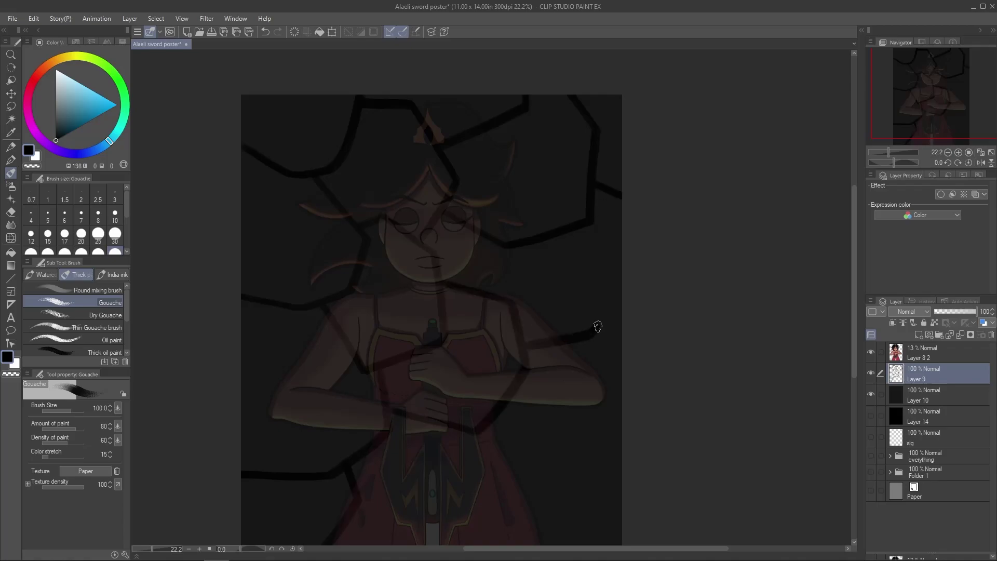
# Step: Continue the thick black cracks across the right side and down to the lower right edge
pyautogui.scroll(-3, 590, 334)
pyautogui.moveTo(514, 258); pyautogui.dragTo(628, 324)
pyautogui.moveTo(378, 301); pyautogui.dragTo(446, 379)
pyautogui.moveTo(440, 376); pyautogui.dragTo(514, 430)
pyautogui.scroll(3, 600, 224)
pyautogui.hscroll(-2, 601, 225)
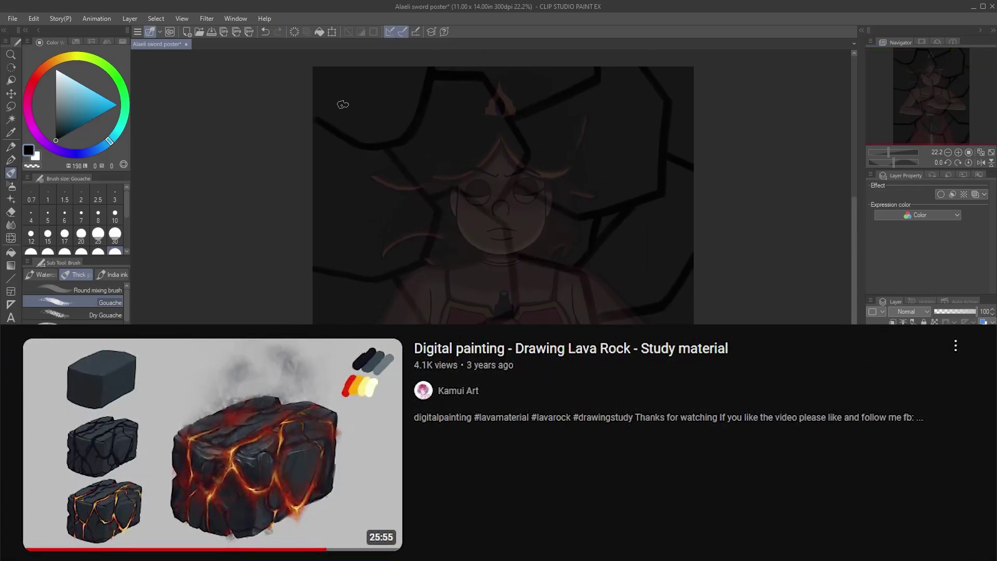
# Step: Add smaller branching black cracks in the upper left corner and along the left side of the canvas
pyautogui.moveTo(347, 109); pyautogui.dragTo(352, 57)
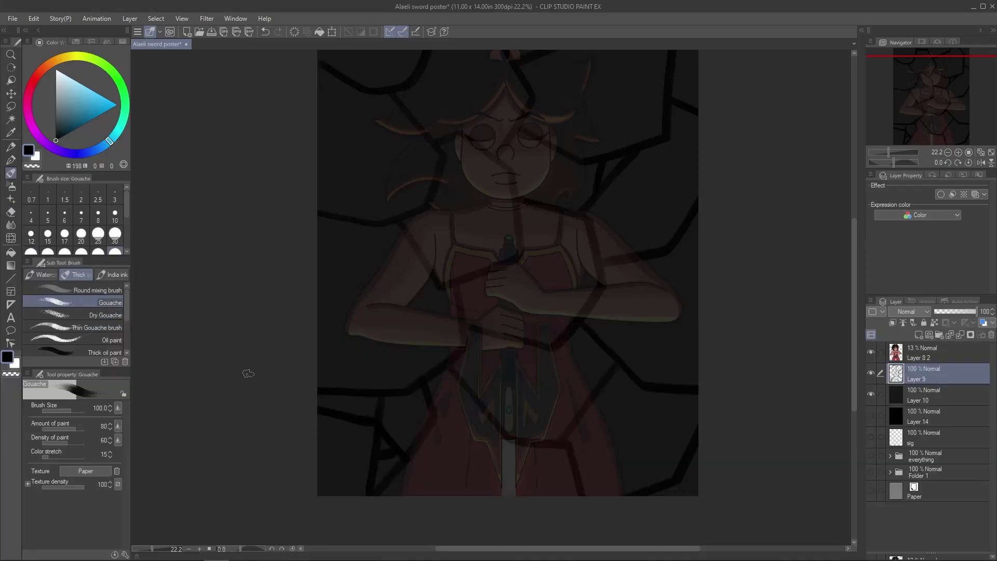
pyautogui.moveTo(338, 221); pyautogui.dragTo(431, 267)
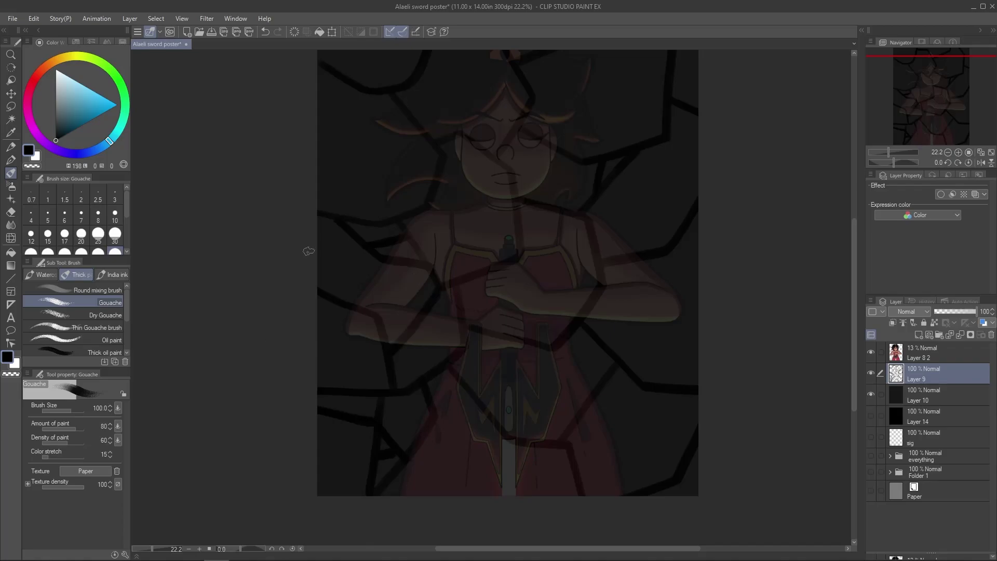
pyautogui.moveTo(385, 128); pyautogui.dragTo(396, 295)
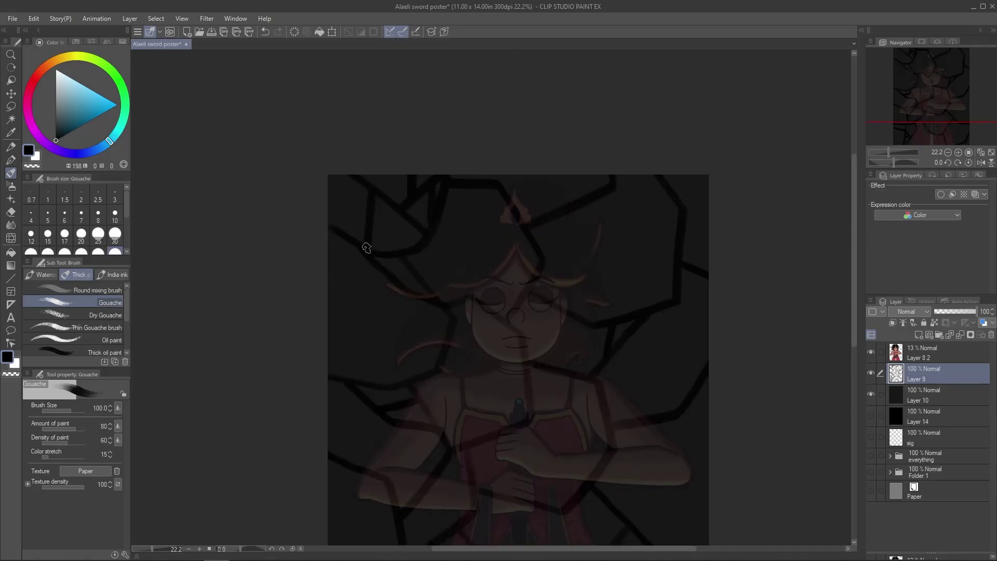
pyautogui.moveTo(365, 253); pyautogui.dragTo(368, 208)
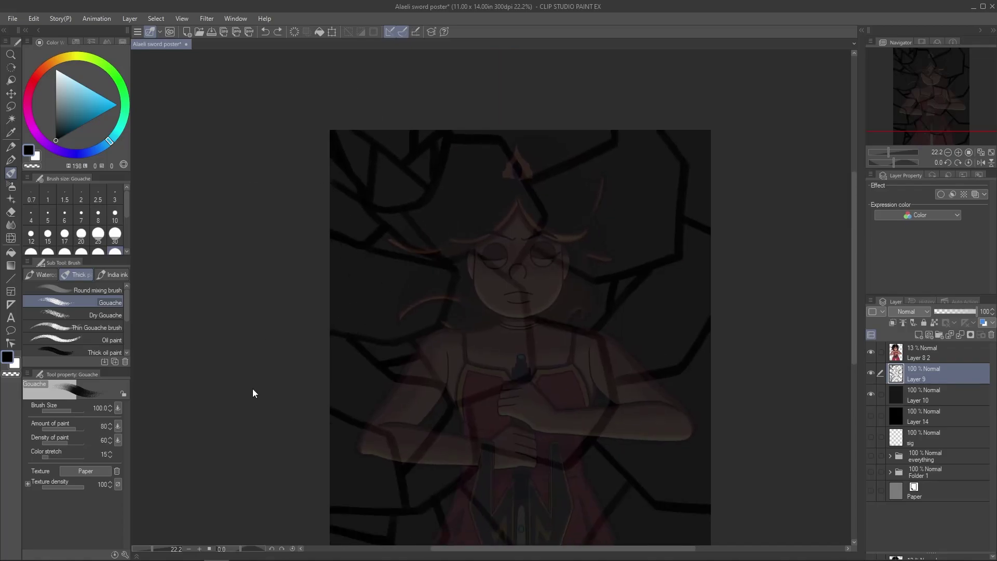
# Step: Add branching black cracks on the right side and lower right, and set the character layer's opacity to 18%
pyautogui.moveTo(679, 180); pyautogui.dragTo(634, 167)
pyautogui.hotkey('ctrl', 'z')
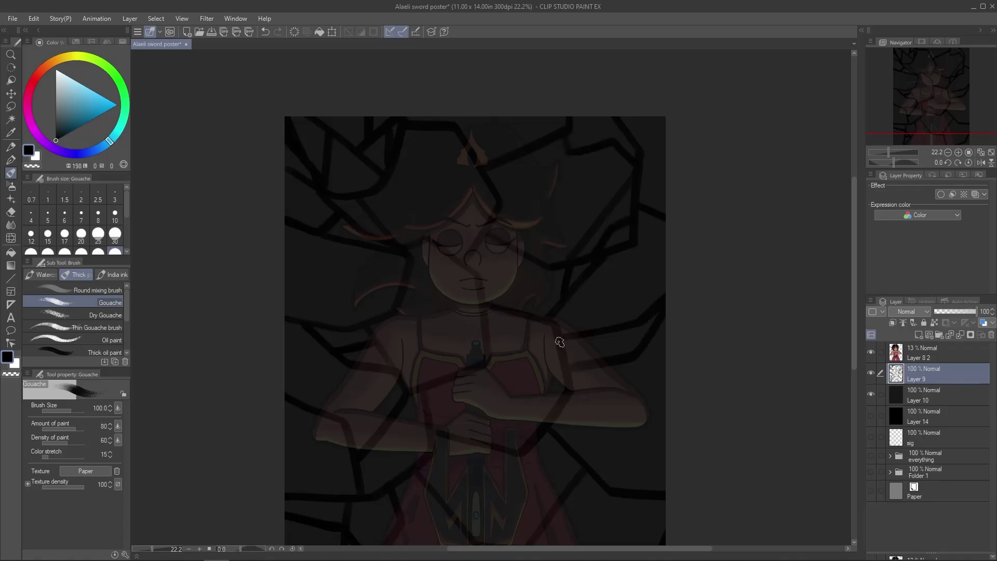
pyautogui.moveTo(470, 523); pyautogui.dragTo(439, 456)
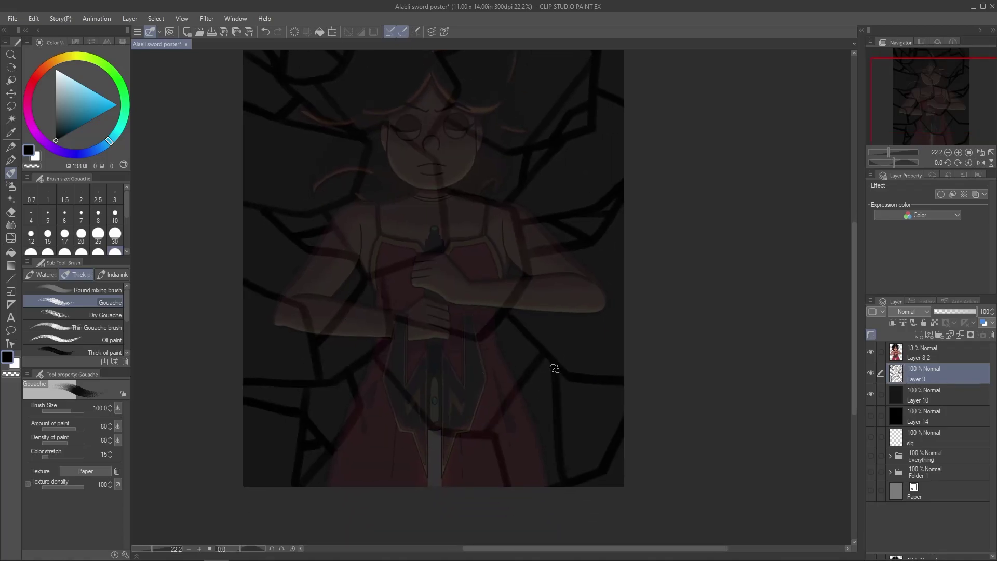
pyautogui.moveTo(608, 387); pyautogui.dragTo(674, 390)
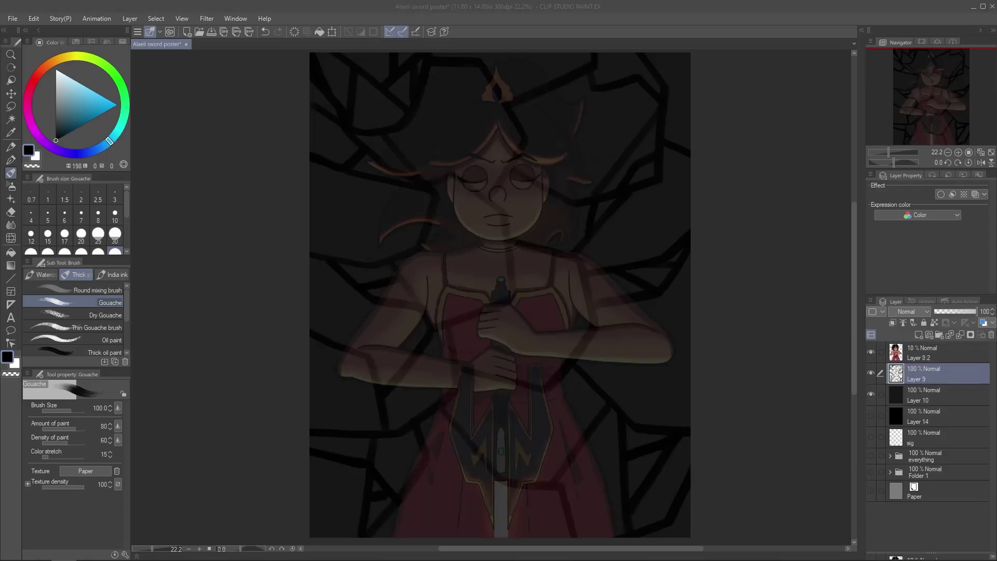
# Step: Add one new layer above the black cracks and another between the cracks and the dark grey fill
pyautogui.click(918, 335)
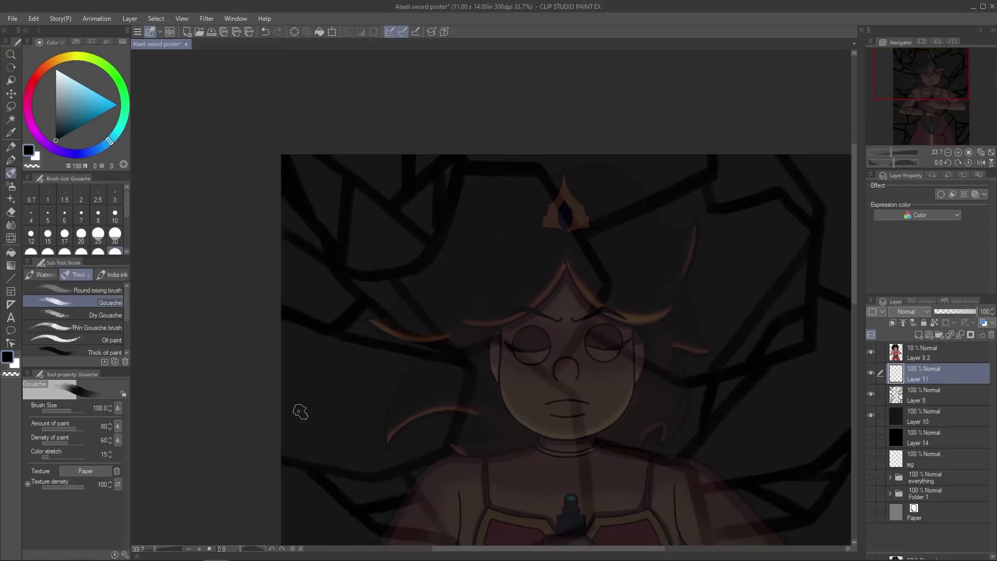
pyautogui.click(37, 76)
pyautogui.press(']')
pyautogui.press(']')
pyautogui.click(55, 115)
pyautogui.hotkey('ctrl', 'shift', 'n')
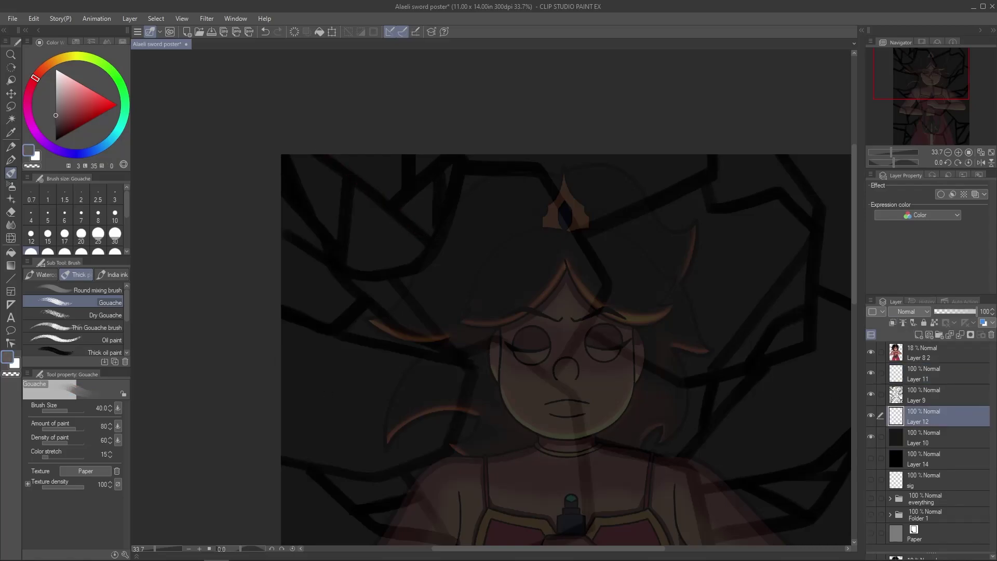
# Step: Paint neutral grey highlights at 20% luminosity along the upper left crack edges with the Gouache brush at size 60
pyautogui.moveTo(348, 298); pyautogui.dragTo(319, 265)
pyautogui.hotkey('ctrl', 'z')
pyautogui.click(70, 42)
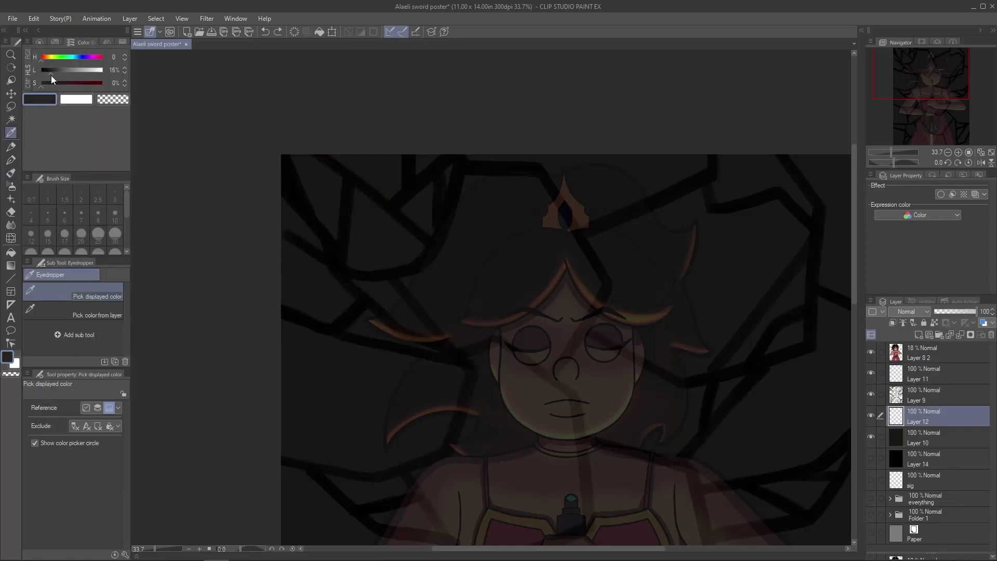
pyautogui.moveTo(347, 298); pyautogui.dragTo(259, 260)
pyautogui.moveTo(352, 173); pyautogui.dragTo(426, 328)
pyautogui.moveTo(257, 463); pyautogui.dragTo(358, 257)
pyautogui.moveTo(280, 415); pyautogui.dragTo(304, 353)
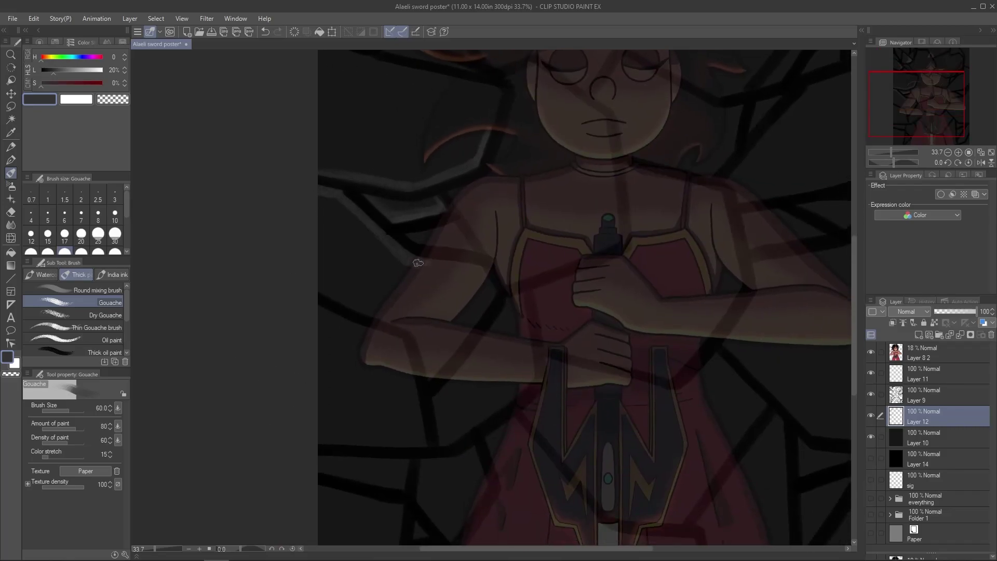
# Step: Paint grey edge highlights along the cracks on the left side and lower left of the canvas
pyautogui.moveTo(363, 341); pyautogui.dragTo(382, 207)
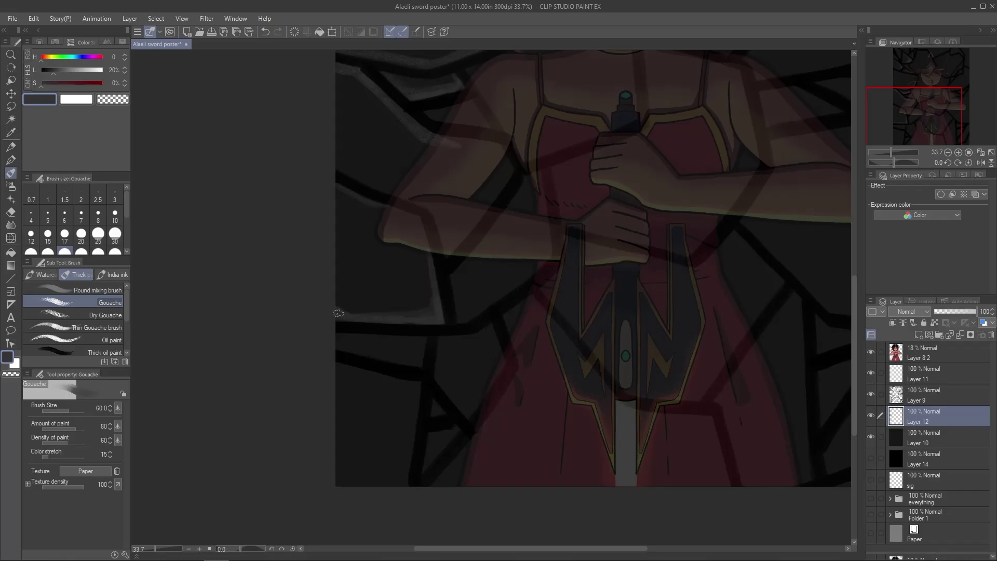
pyautogui.moveTo(468, 318); pyautogui.dragTo(455, 214)
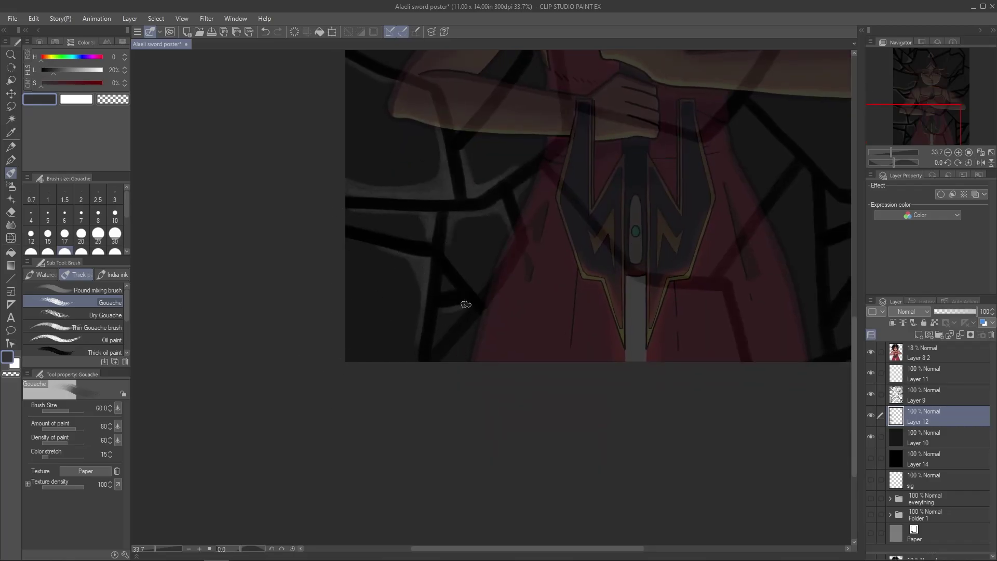
pyautogui.moveTo(456, 308); pyautogui.dragTo(560, 322)
# Step: Paint grey edge highlights along the cracks in the upper right and beside the character's head
pyautogui.scroll(1, 560, 322)
pyautogui.scroll(2, 460, 379)
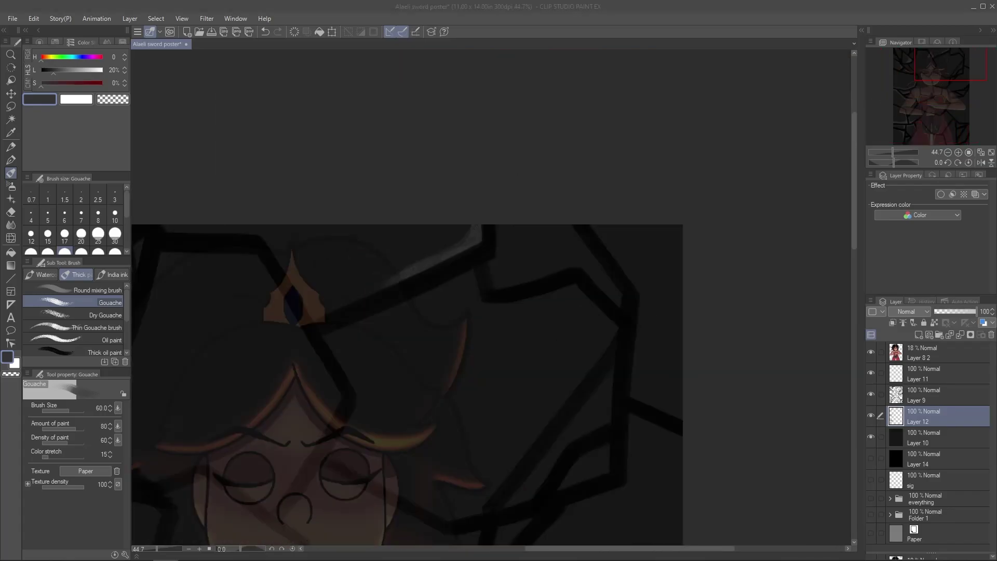
pyautogui.moveTo(505, 265); pyautogui.dragTo(534, 129)
pyautogui.moveTo(425, 447); pyautogui.dragTo(427, 375)
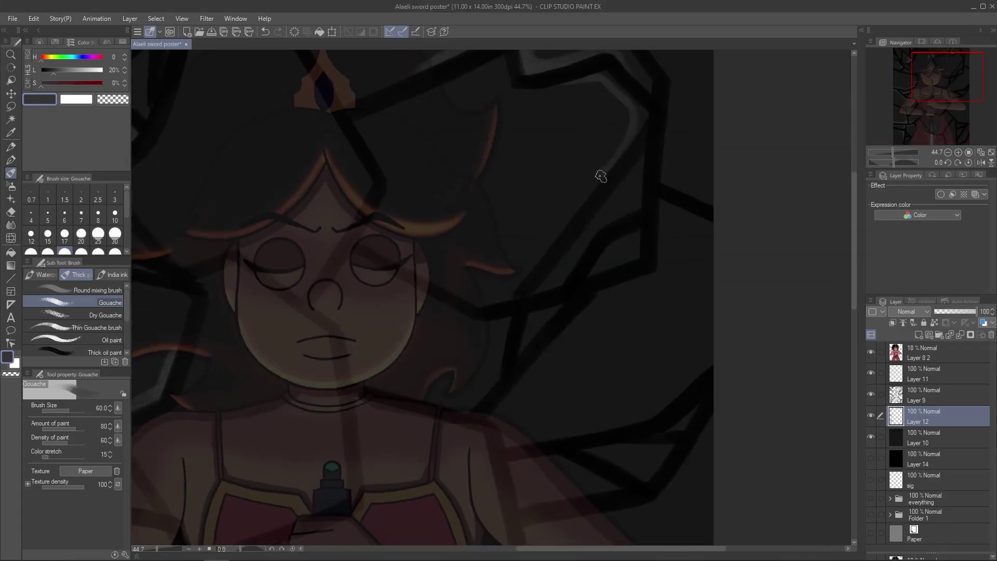
pyautogui.moveTo(516, 88); pyautogui.dragTo(412, 165)
pyautogui.moveTo(412, 390); pyautogui.dragTo(438, 272)
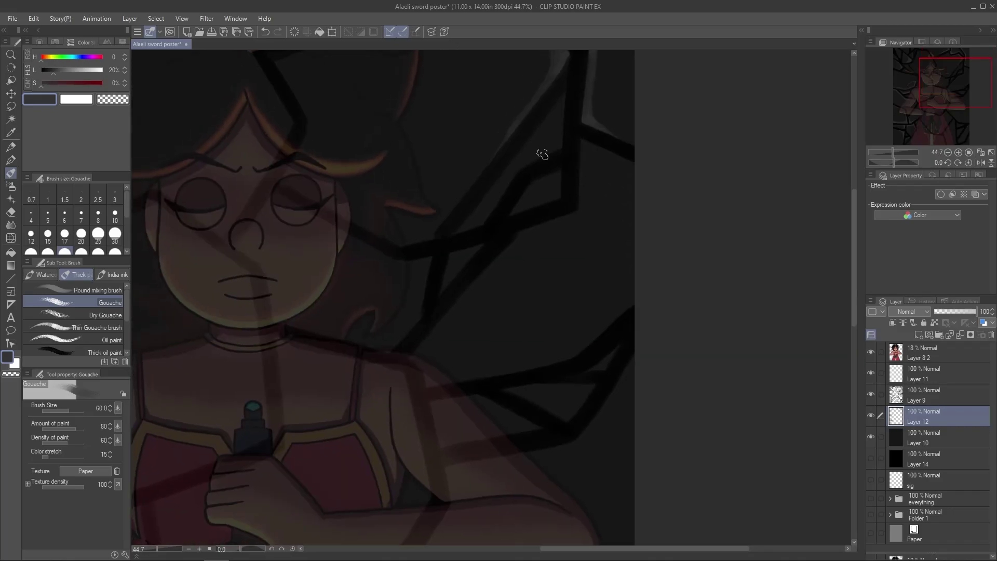
pyautogui.moveTo(529, 199); pyautogui.dragTo(469, 200)
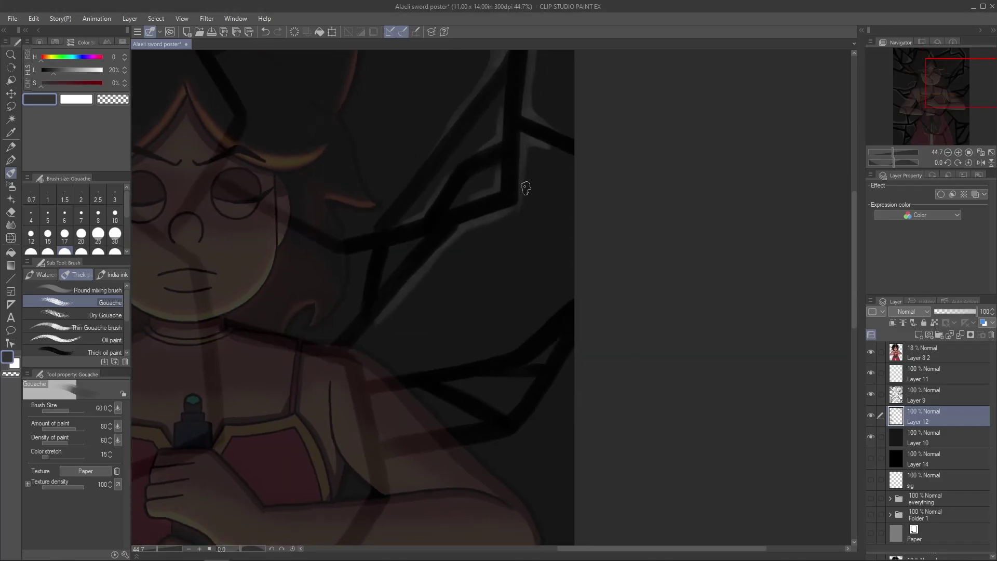
# Step: Paint grey edge highlights along the cracks from the right shoulder down to the lower right corner
pyautogui.moveTo(309, 441); pyautogui.dragTo(340, 280)
pyautogui.moveTo(417, 477)
pyautogui.mouseDown()
pyautogui.moveTo(419, 218)
pyautogui.moveTo(500, 268)
pyautogui.mouseUp()
pyautogui.moveTo(339, 430); pyautogui.dragTo(382, 318)
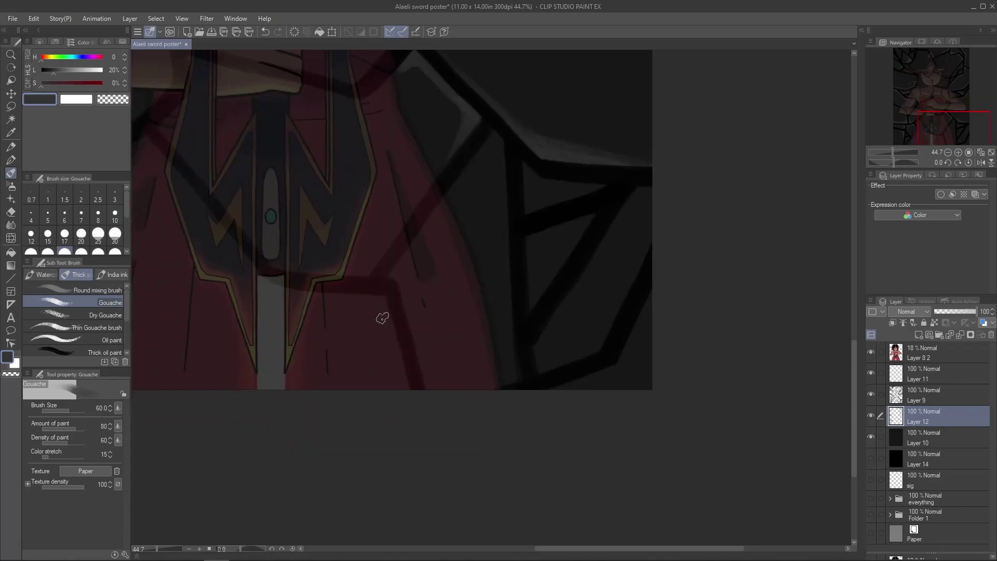
pyautogui.moveTo(531, 310)
pyautogui.mouseDown()
pyautogui.moveTo(538, 374)
pyautogui.moveTo(639, 329)
pyautogui.mouseUp()
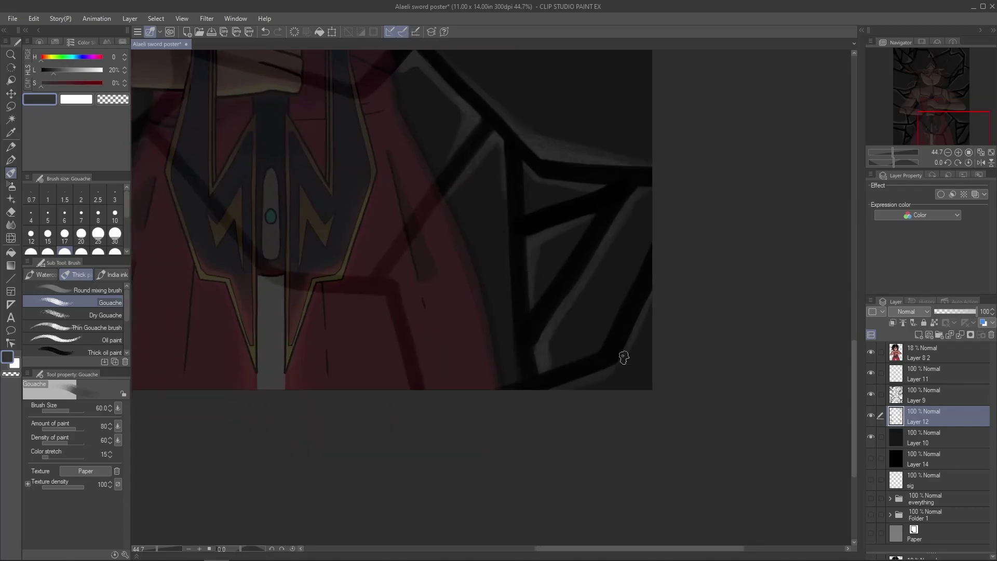
# Step: Shade the rock pieces with near-black at 3% luminosity, using the Gouache brush at sizes from 70 to 200
pyautogui.hotkey('ctrl', '0')
pyautogui.keyDown('alt'); pyautogui.click(332, 185); pyautogui.keyUp('alt')
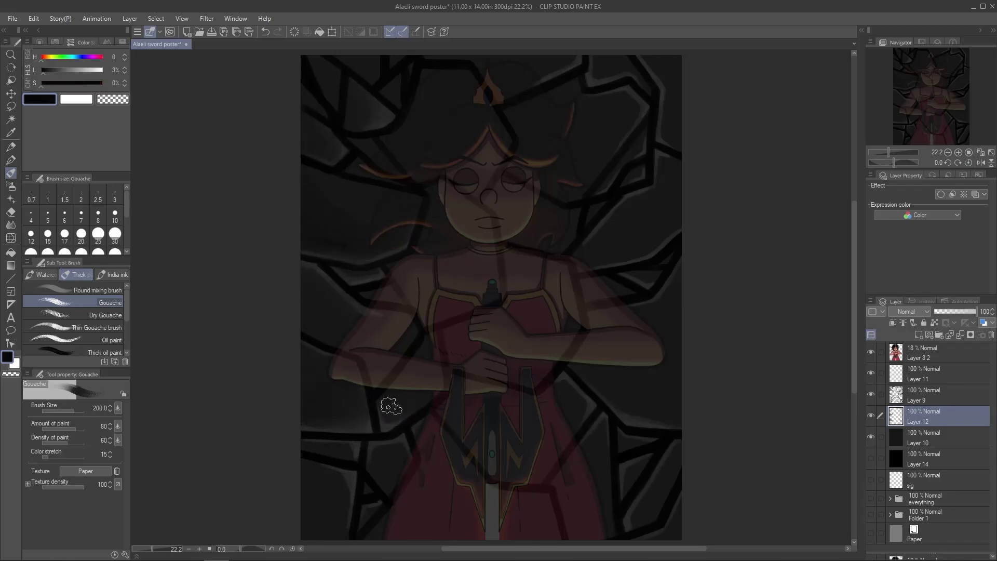
pyautogui.moveTo(347, 530); pyautogui.dragTo(333, 399)
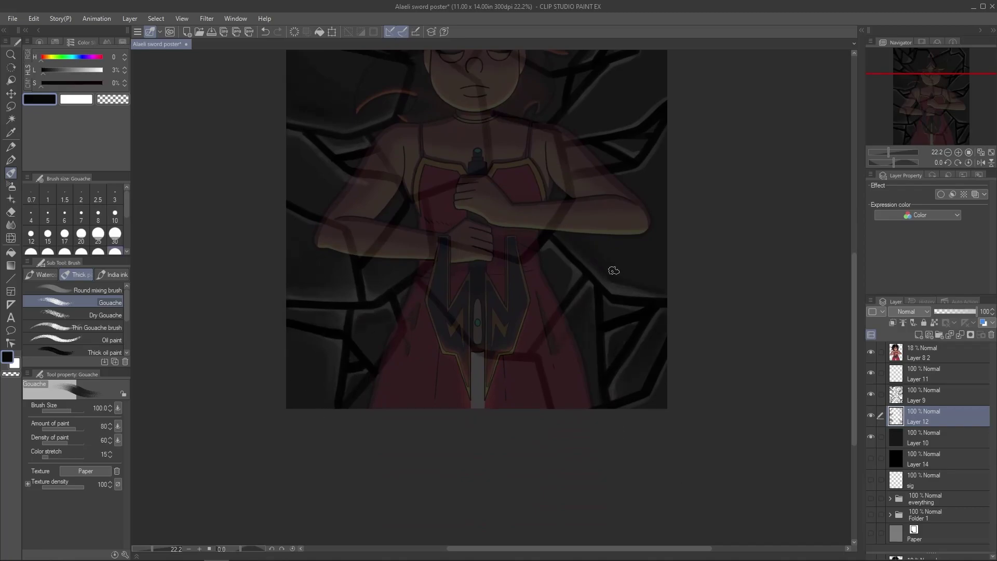
pyautogui.moveTo(540, 217); pyautogui.dragTo(492, 307)
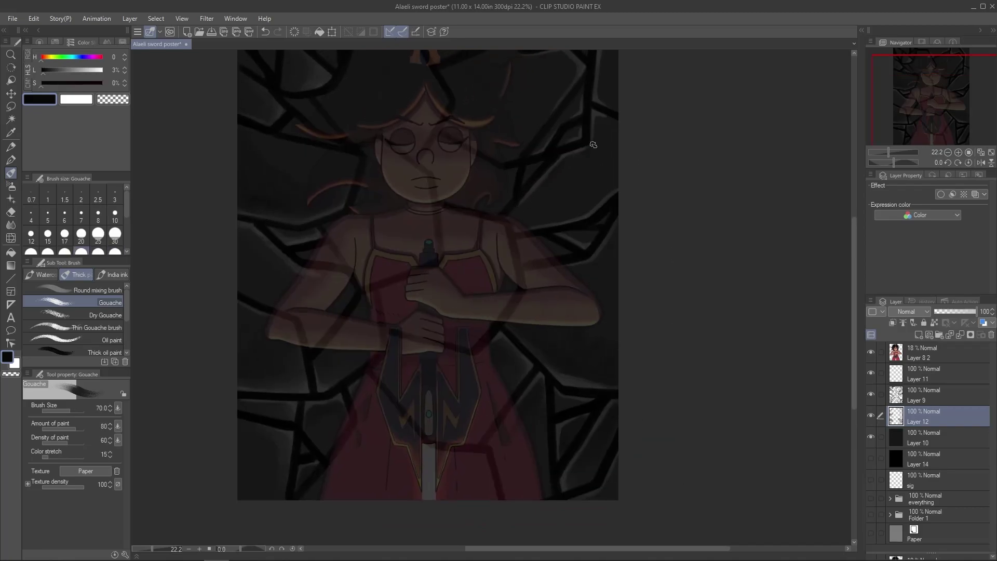
pyautogui.moveTo(523, 223); pyautogui.dragTo(438, 391)
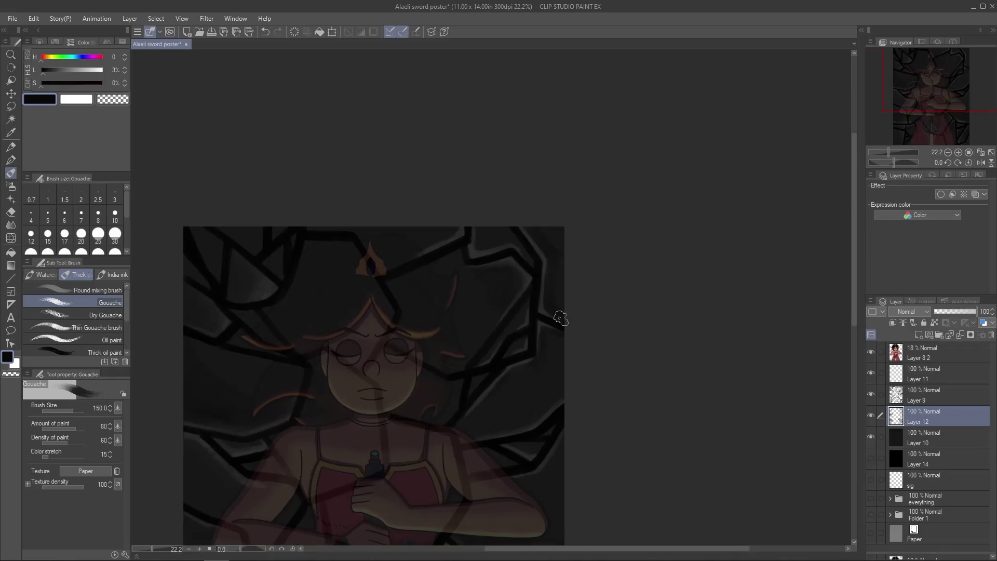
# Step: Darken the rock pieces around the character further with pure black Gouache strokes at sizes 250 and 170
pyautogui.moveTo(240, 487); pyautogui.dragTo(363, 331)
pyautogui.moveTo(247, 333)
pyautogui.mouseDown()
pyautogui.moveTo(472, 472)
pyautogui.moveTo(275, 422)
pyautogui.mouseUp()
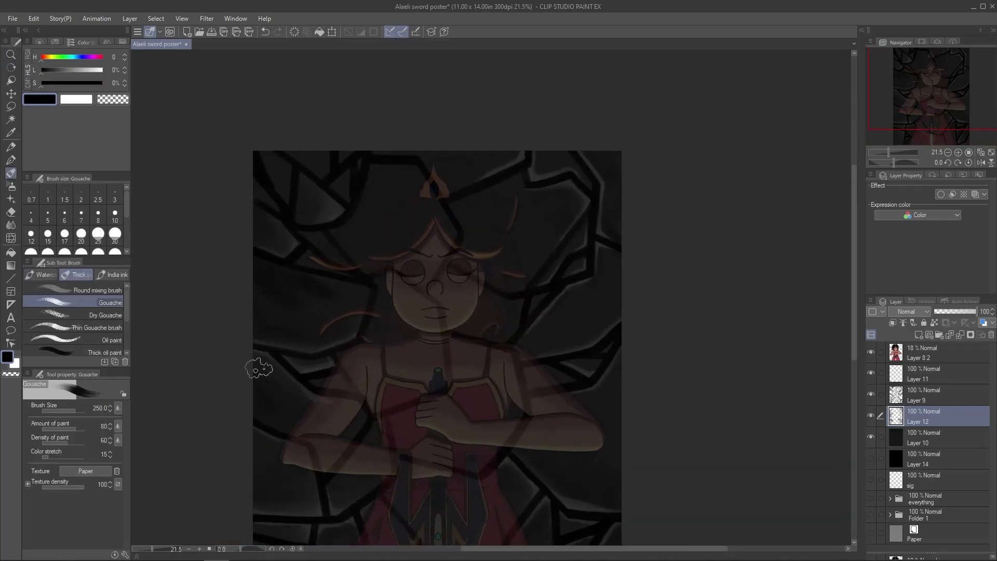
pyautogui.scroll(-3, 292, 400)
pyautogui.scroll(3, 619, 309)
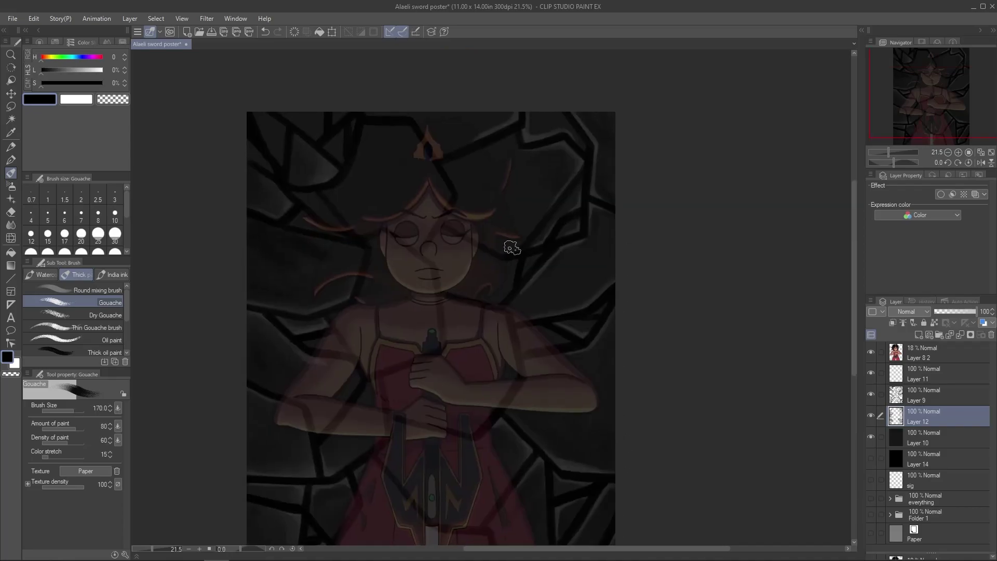
pyautogui.scroll(-3, 333, 358)
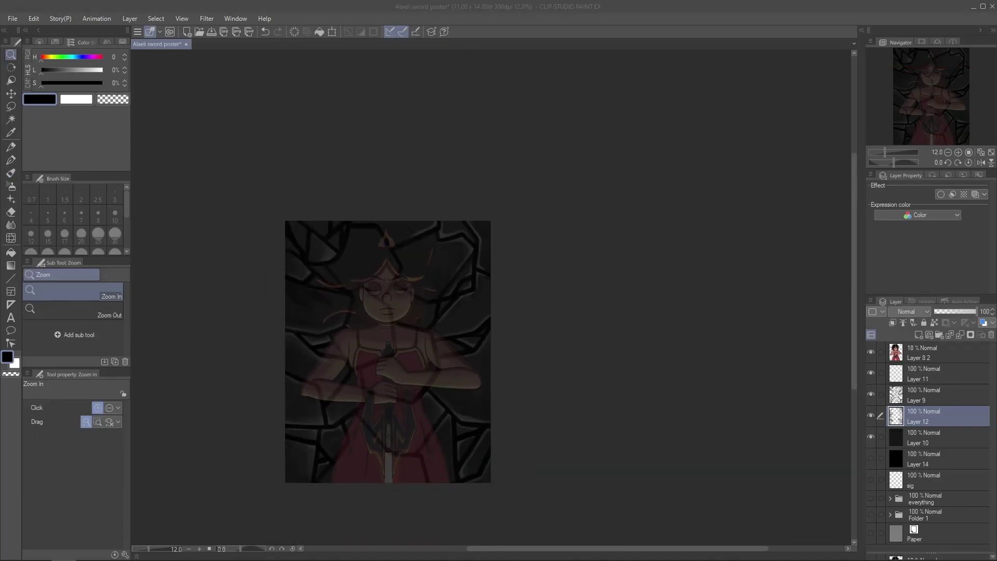
# Step: Rename the empty layer above the cracks as red and trace an upper left crack in dark red (34% luminosity, 82% saturation) with Gouache size 30
pyautogui.click(930, 370)
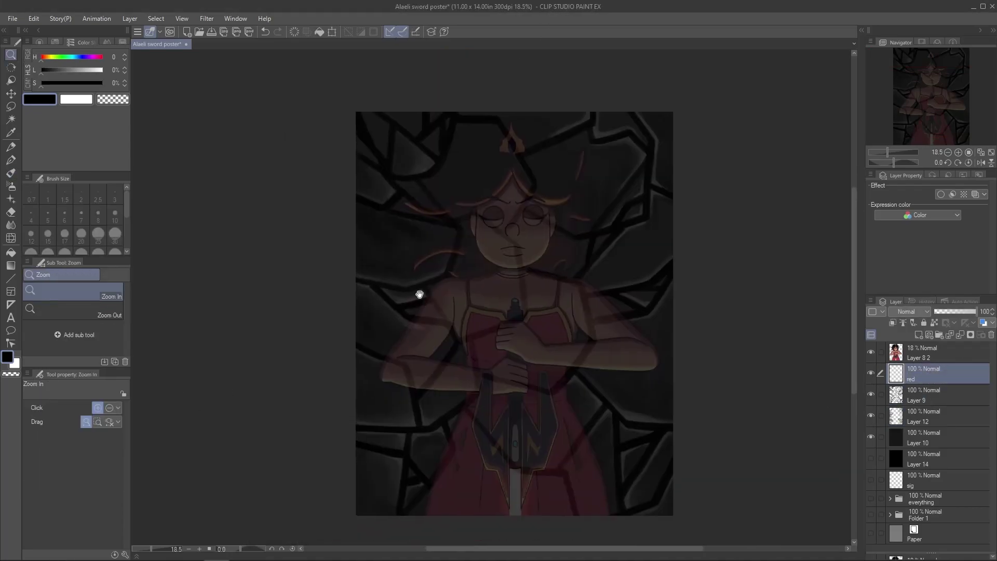
pyautogui.click(418, 289)
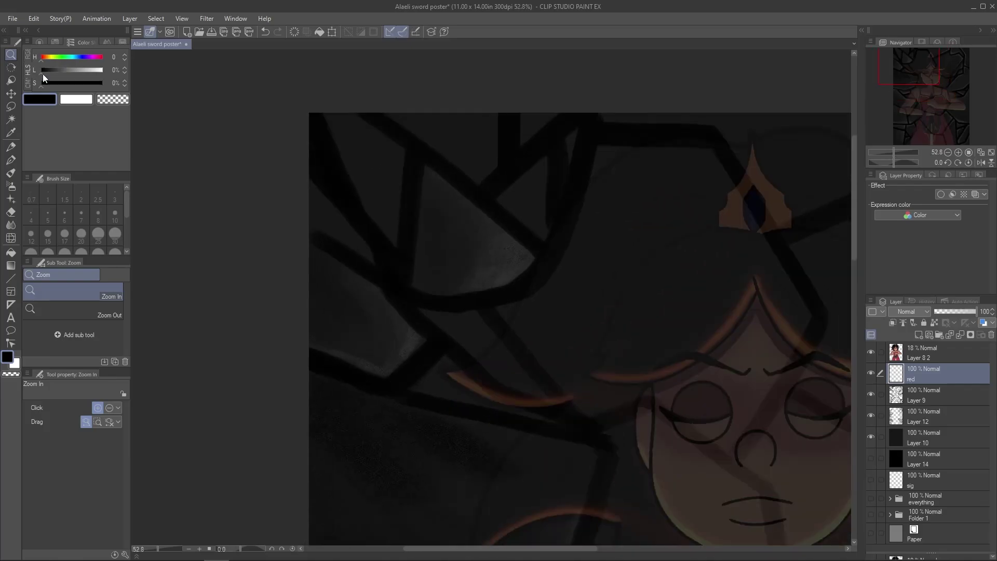
pyautogui.moveTo(67, 75); pyautogui.dragTo(62, 70)
pyautogui.hotkey('ctrl', 's')
pyautogui.press('b')
pyautogui.click(97, 234)
pyautogui.moveTo(381, 117); pyautogui.dragTo(509, 223)
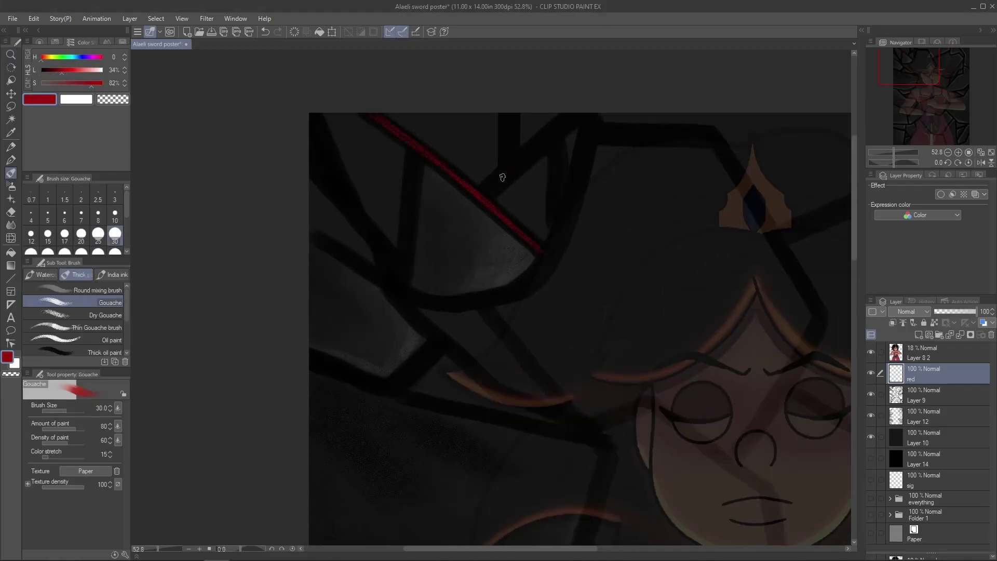
# Step: Trace dark red lines inside the cracks across the top and down the left side with the Gouache brush at size 60
pyautogui.press(']')
pyautogui.press(']')
pyautogui.scroll(-3, 439, 396)
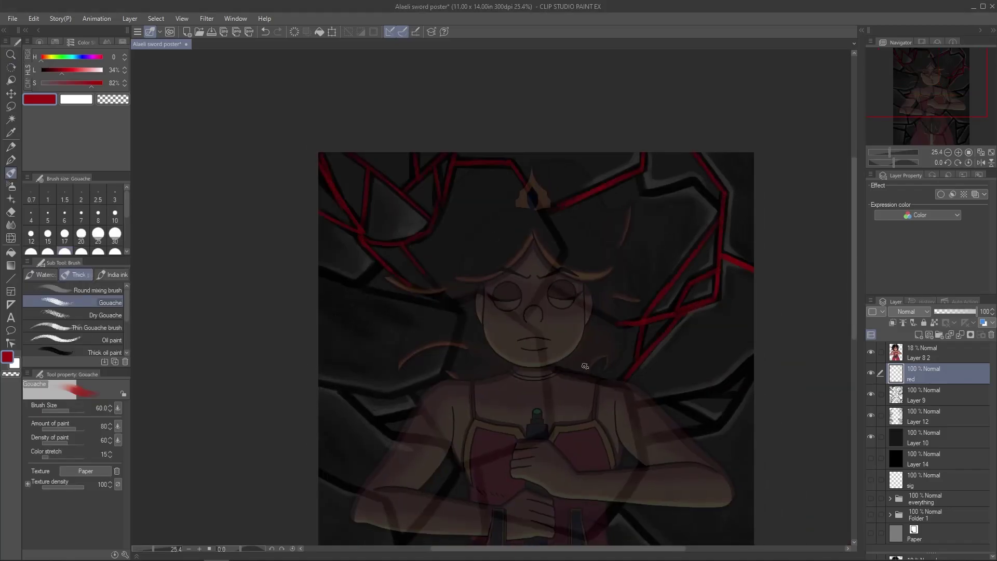
pyautogui.moveTo(608, 363); pyautogui.dragTo(655, 285)
pyautogui.moveTo(472, 373); pyautogui.dragTo(486, 254)
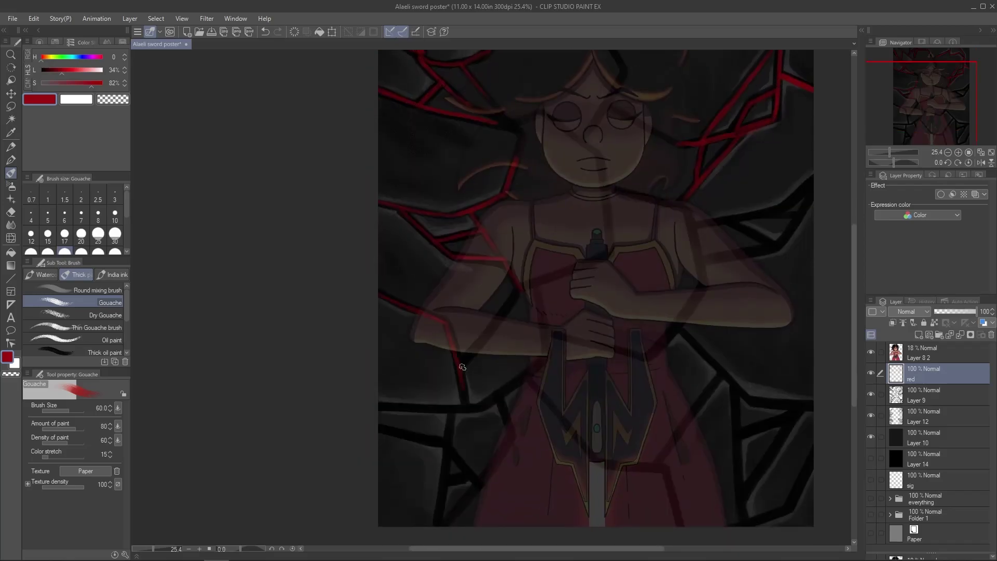
# Step: Trace dark red lines inside the remaining cracks at the lower left, right side and lower right
pyautogui.moveTo(444, 427); pyautogui.dragTo(459, 376)
pyautogui.moveTo(484, 422); pyautogui.dragTo(241, 537)
pyautogui.moveTo(425, 444); pyautogui.dragTo(488, 370)
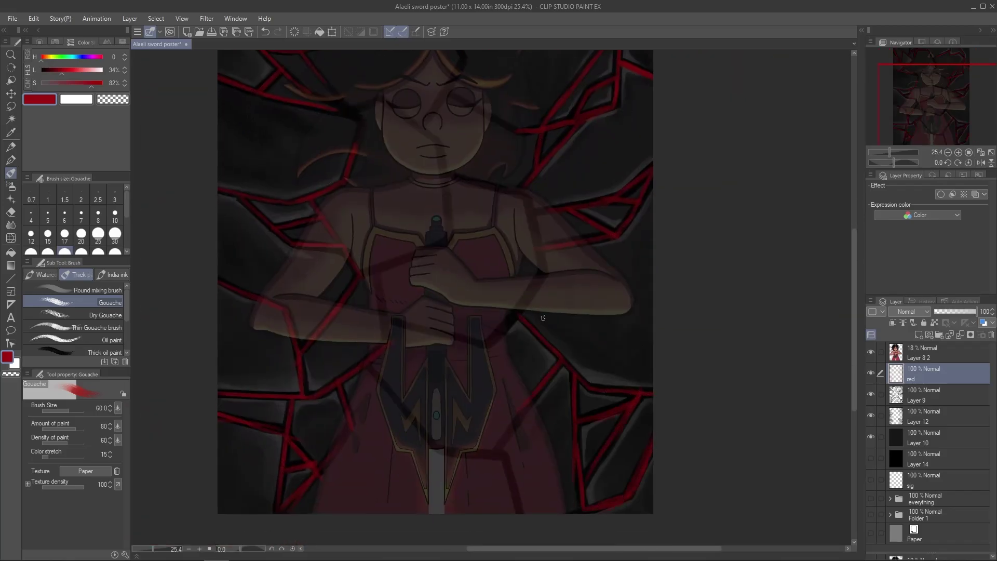
pyautogui.moveTo(575, 374); pyautogui.dragTo(598, 377)
pyautogui.moveTo(312, 290); pyautogui.dragTo(378, 445)
pyautogui.moveTo(267, 540); pyautogui.dragTo(278, 476)
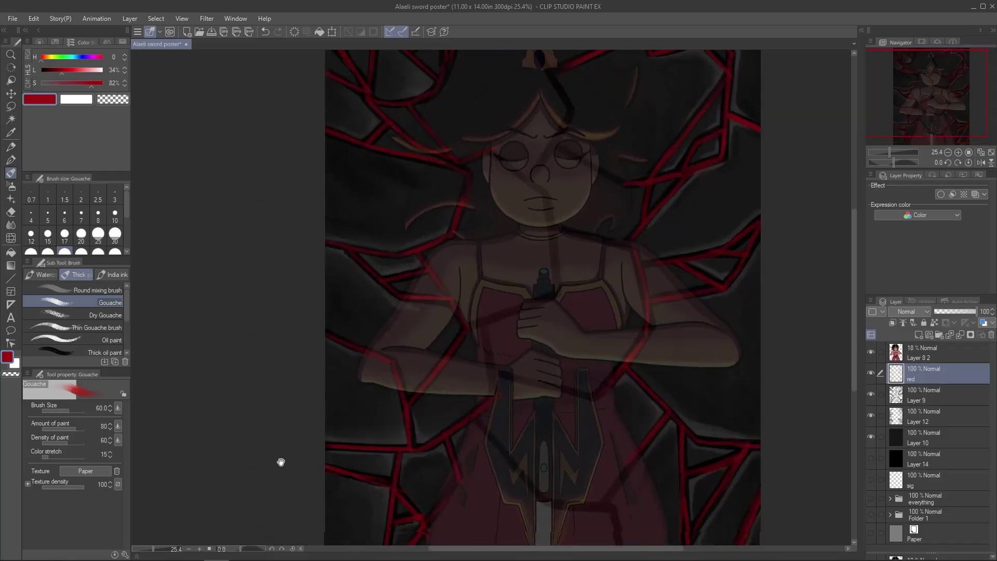
# Step: Duplicate the red layer, then hide the original and keep the copy visible
pyautogui.keyDown('alt'); pyautogui.click(509, 413); pyautogui.keyUp('alt')
pyautogui.rightClick(871, 377)
pyautogui.click(914, 363)
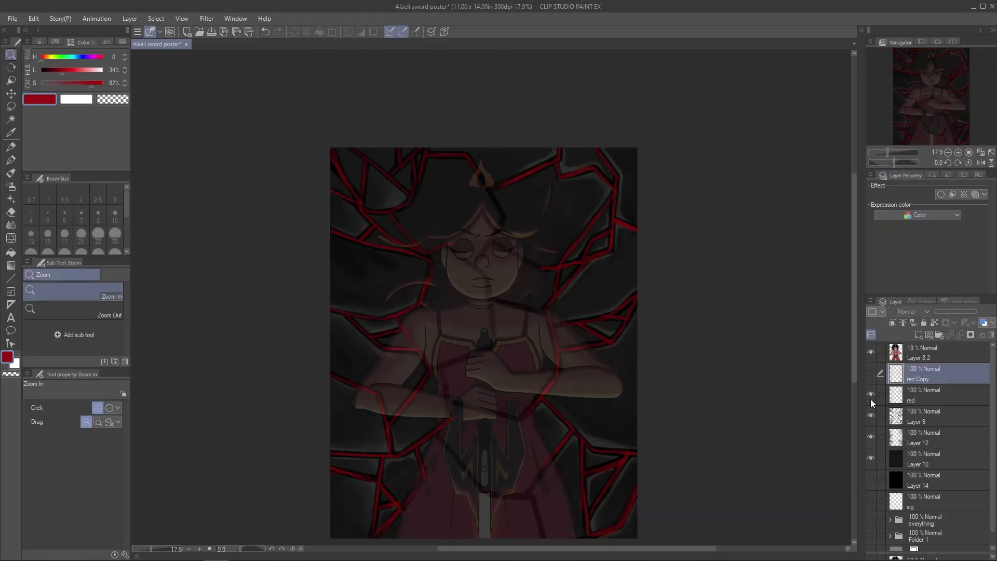
pyautogui.click(871, 394)
pyautogui.click(871, 373)
# Step: Save the file and paint orange (hue 36, luminosity 45%, saturation 100%) over the upper left cracks with Dry Gouache at size 40
pyautogui.click(375, 349)
pyautogui.press('b')
pyautogui.keyDown('alt'); pyautogui.click(358, 406); pyautogui.keyUp('alt')
pyautogui.hotkey('ctrl', 's')
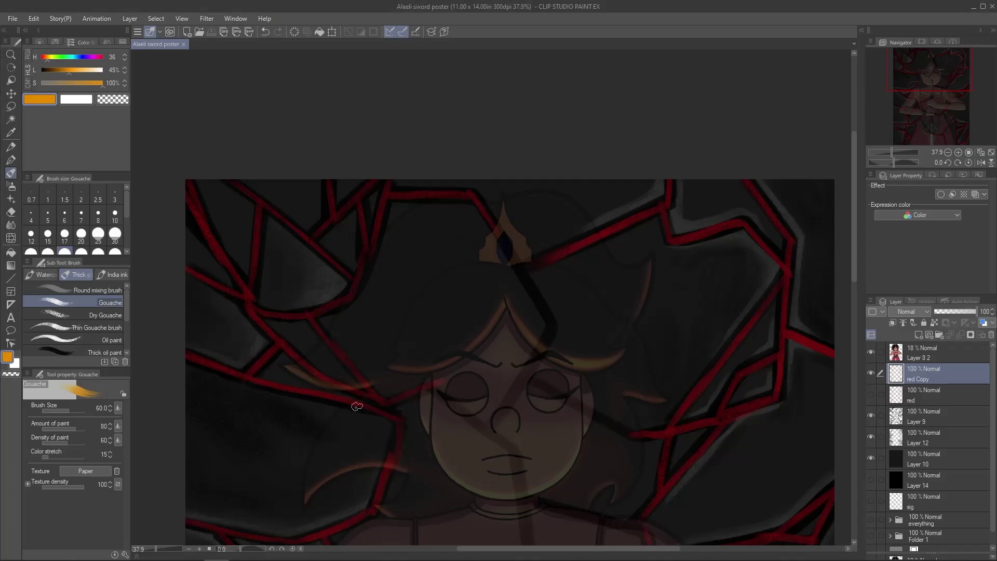
pyautogui.moveTo(358, 406); pyautogui.dragTo(529, 394)
pyautogui.moveTo(407, 187); pyautogui.dragTo(371, 262)
pyautogui.click(105, 314)
pyautogui.moveTo(374, 198); pyautogui.dragTo(418, 277)
pyautogui.moveTo(436, 195); pyautogui.dragTo(506, 254)
pyautogui.moveTo(553, 174); pyautogui.dragTo(541, 232)
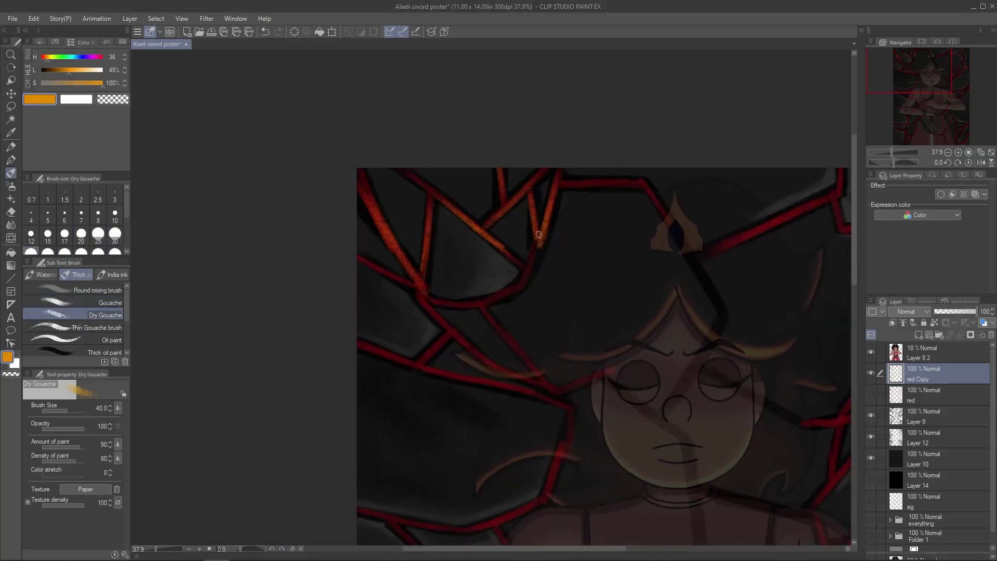
# Step: Continue the orange Dry Gouache strokes inside the red cracks down the left side of the character
pyautogui.moveTo(443, 301); pyautogui.dragTo(514, 332)
pyautogui.scroll(-2, 452, 311)
pyautogui.moveTo(363, 291); pyautogui.dragTo(509, 322)
pyautogui.scroll(-2, 452, 322)
pyautogui.moveTo(582, 306); pyautogui.dragTo(509, 317)
pyautogui.moveTo(405, 353)
pyautogui.mouseDown()
pyautogui.moveTo(498, 312)
pyautogui.moveTo(462, 375)
pyautogui.mouseUp()
pyautogui.scroll(-2, 432, 302)
pyautogui.scroll(-2, 462, 373)
pyautogui.moveTo(496, 280); pyautogui.dragTo(470, 405)
pyautogui.moveTo(571, 244); pyautogui.dragTo(527, 307)
pyautogui.scroll(-2, 527, 306)
# Step: Paint orange Dry Gouache strokes inside the lower left cracks beside the sword
pyautogui.moveTo(395, 312)
pyautogui.mouseDown()
pyautogui.moveTo(537, 312)
pyautogui.moveTo(636, 247)
pyautogui.mouseUp()
pyautogui.moveTo(503, 319); pyautogui.dragTo(481, 425)
pyautogui.moveTo(498, 340); pyautogui.dragTo(480, 486)
pyautogui.moveTo(393, 340); pyautogui.dragTo(490, 370)
pyautogui.moveTo(490, 374); pyautogui.dragTo(534, 422)
pyautogui.moveTo(589, 364); pyautogui.dragTo(493, 472)
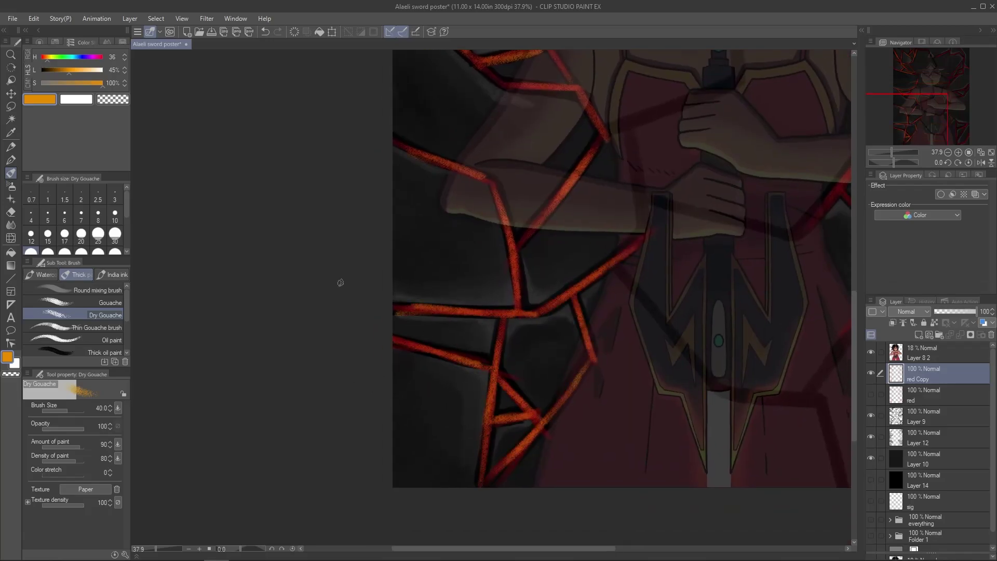
# Step: Paint orange Dry Gouache strokes inside the red cracks at the lower right
pyautogui.hscroll(5, 493, 183)
pyautogui.moveTo(494, 183); pyautogui.dragTo(452, 232)
pyautogui.moveTo(485, 200); pyautogui.dragTo(590, 305)
pyautogui.moveTo(506, 223); pyautogui.dragTo(579, 293)
pyautogui.moveTo(597, 309); pyautogui.dragTo(686, 319)
pyautogui.moveTo(543, 280); pyautogui.dragTo(488, 345)
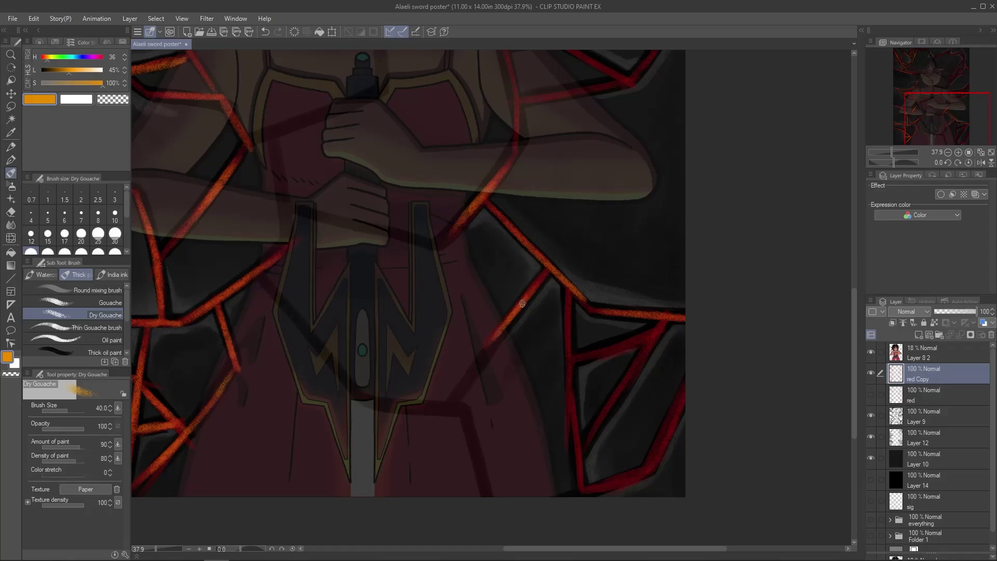
pyautogui.moveTo(568, 299); pyautogui.dragTo(584, 499)
pyautogui.moveTo(576, 319); pyautogui.dragTo(667, 425)
pyautogui.moveTo(644, 345); pyautogui.dragTo(584, 441)
pyautogui.moveTo(591, 487); pyautogui.dragTo(685, 384)
# Step: Add orange Dry Gouache strokes to the cracks on the right side and across the upper right
pyautogui.moveTo(421, 47)
pyautogui.mouseDown()
pyautogui.moveTo(492, 294)
pyautogui.moveTo(588, 454)
pyautogui.moveTo(486, 300)
pyautogui.mouseUp()
pyautogui.moveTo(747, 249); pyautogui.dragTo(698, 346)
pyautogui.moveTo(617, 299)
pyautogui.mouseDown()
pyautogui.moveTo(727, 288)
pyautogui.moveTo(690, 345)
pyautogui.mouseUp()
pyautogui.moveTo(630, 353)
pyautogui.mouseDown()
pyautogui.moveTo(659, 353)
pyautogui.moveTo(654, 519)
pyautogui.mouseUp()
pyautogui.moveTo(698, 210)
pyautogui.mouseDown()
pyautogui.moveTo(598, 351)
pyautogui.moveTo(690, 319)
pyautogui.mouseUp()
pyautogui.moveTo(746, 286); pyautogui.dragTo(724, 275)
pyautogui.moveTo(653, 324)
pyautogui.mouseDown()
pyautogui.moveTo(540, 425)
pyautogui.moveTo(537, 511)
pyautogui.mouseUp()
pyautogui.moveTo(589, 270); pyautogui.dragTo(695, 236)
pyautogui.moveTo(706, 197); pyautogui.dragTo(698, 296)
pyautogui.press('[')
pyautogui.moveTo(577, 198); pyautogui.dragTo(504, 251)
pyautogui.moveTo(589, 257)
pyautogui.mouseDown()
pyautogui.moveTo(633, 245)
pyautogui.moveTo(412, 389)
pyautogui.moveTo(444, 339)
pyautogui.mouseUp()
# Step: Set the paint colour to yellow (hue 51, luminosity 73%) and duplicate the red Copy layer with the original hidden
pyautogui.moveTo(47, 57); pyautogui.dragTo(50, 58)
pyautogui.moveTo(69, 70); pyautogui.dragTo(83, 76)
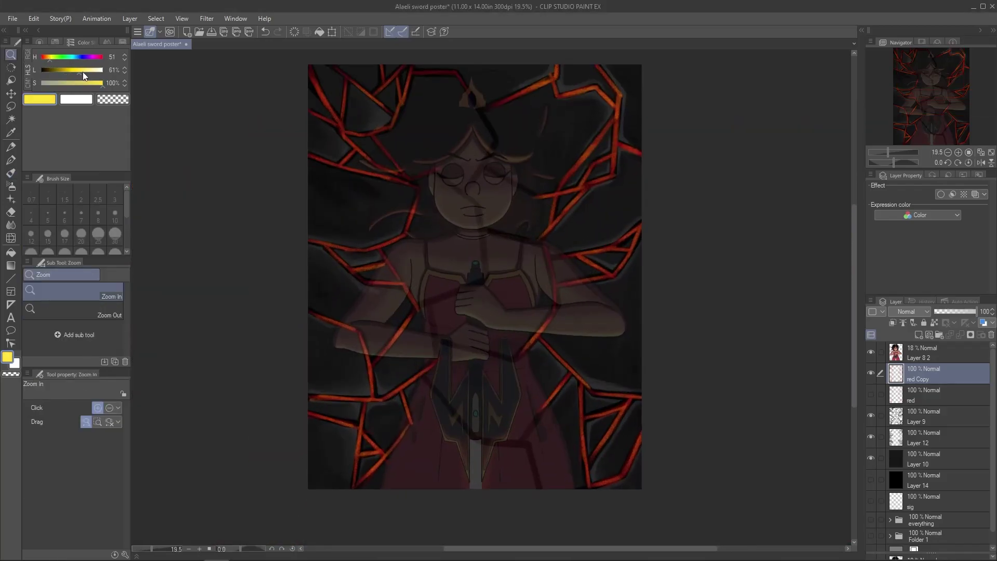
pyautogui.hotkey('ctrl', 'shift', 'd')
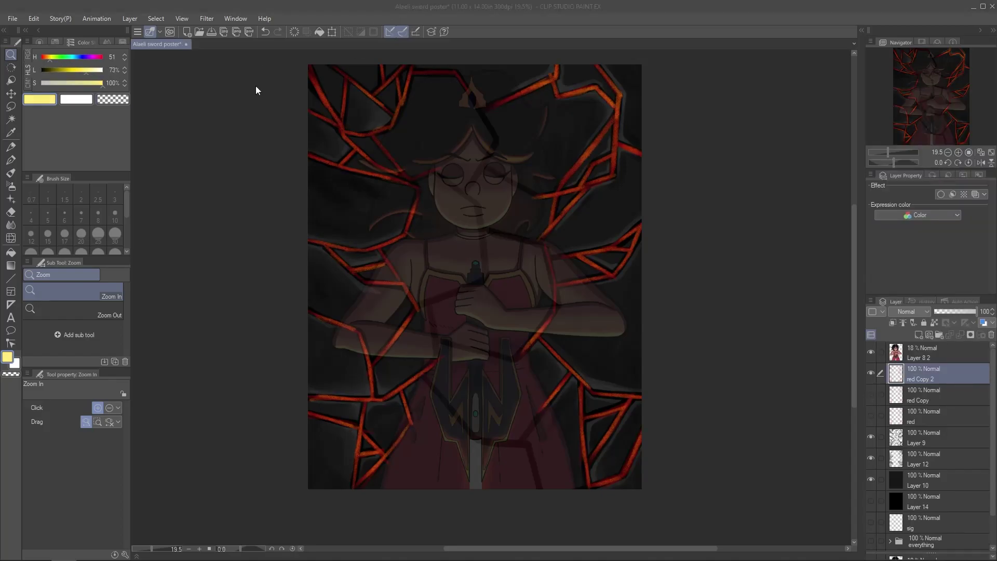
# Step: Paint yellow Dry Gouache strokes at size 40 along the middle of the upper left and left side cracks
pyautogui.scroll(3, 397, 57)
pyautogui.press('b')
pyautogui.moveTo(267, 252)
pyautogui.mouseDown()
pyautogui.moveTo(386, 244)
pyautogui.moveTo(415, 117)
pyautogui.moveTo(338, 177)
pyautogui.mouseUp()
pyautogui.moveTo(262, 434); pyautogui.dragTo(267, 304)
pyautogui.moveTo(303, 140); pyautogui.dragTo(270, 206)
pyautogui.moveTo(325, 374); pyautogui.dragTo(449, 223)
pyautogui.moveTo(337, 242); pyautogui.dragTo(527, 213)
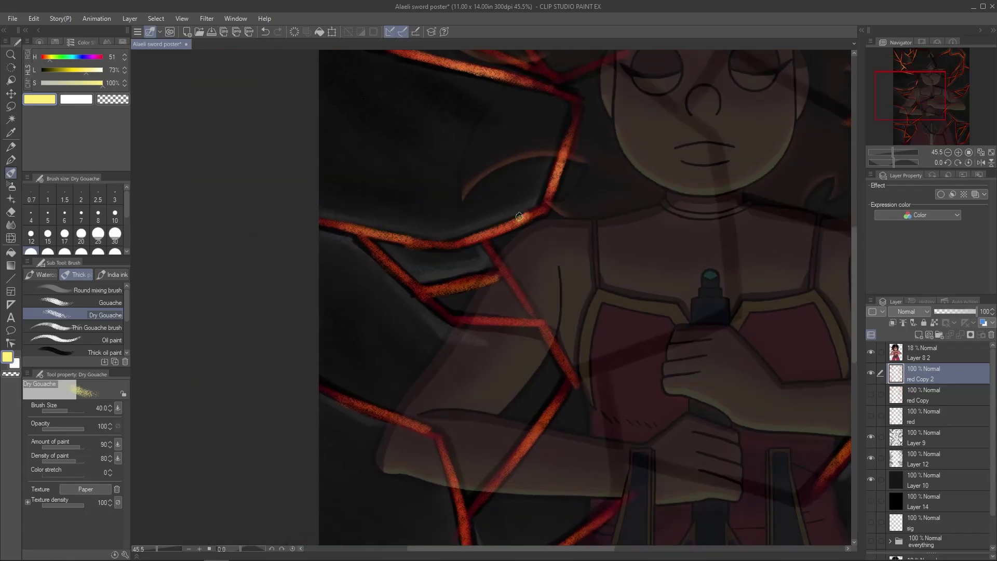
# Step: Brush yellow Dry Gouache highlights along the lower left cracks
pyautogui.moveTo(418, 408); pyautogui.dragTo(323, 290)
pyautogui.moveTo(474, 221)
pyautogui.mouseDown()
pyautogui.moveTo(426, 337)
pyautogui.moveTo(358, 454)
pyautogui.mouseUp()
pyautogui.moveTo(358, 454); pyautogui.dragTo(402, 260)
pyautogui.moveTo(532, 220); pyautogui.dragTo(450, 278)
pyautogui.moveTo(299, 275); pyautogui.dragTo(428, 280)
pyautogui.moveTo(400, 337); pyautogui.dragTo(381, 443)
pyautogui.moveTo(433, 390); pyautogui.dragTo(405, 281)
pyautogui.moveTo(391, 339); pyautogui.dragTo(425, 301)
# Step: Brush yellow Dry Gouache highlights along the lower right cracks
pyautogui.moveTo(724, 142); pyautogui.dragTo(382, 204)
pyautogui.moveTo(675, 317); pyautogui.dragTo(571, 433)
pyautogui.moveTo(628, 272); pyautogui.dragTo(579, 347)
pyautogui.moveTo(545, 382); pyautogui.dragTo(541, 263)
pyautogui.moveTo(543, 301); pyautogui.dragTo(537, 223)
pyautogui.moveTo(639, 246); pyautogui.dragTo(568, 270)
pyautogui.moveTo(522, 164); pyautogui.dragTo(540, 232)
pyautogui.moveTo(517, 271); pyautogui.dragTo(472, 321)
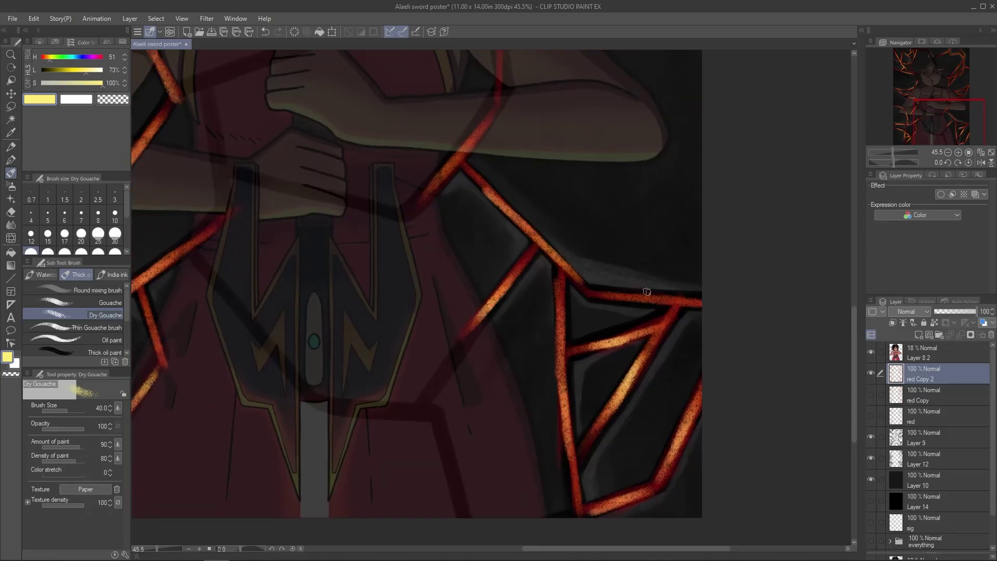
pyautogui.moveTo(612, 307); pyautogui.dragTo(693, 291)
# Step: Brush yellow Dry Gouache highlights along the cracks on the right side and the upper right
pyautogui.moveTo(413, 144); pyautogui.dragTo(434, 351)
pyautogui.moveTo(467, 155); pyautogui.dragTo(436, 301)
pyautogui.moveTo(677, 149); pyautogui.dragTo(598, 248)
pyautogui.moveTo(706, 124)
pyautogui.mouseDown()
pyautogui.moveTo(625, 269)
pyautogui.moveTo(555, 345)
pyautogui.mouseUp()
pyautogui.moveTo(552, 218)
pyautogui.mouseDown()
pyautogui.moveTo(521, 369)
pyautogui.moveTo(510, 369)
pyautogui.mouseUp()
pyautogui.moveTo(674, 187); pyautogui.dragTo(655, 276)
pyautogui.moveTo(649, 161); pyautogui.dragTo(566, 233)
pyautogui.moveTo(623, 200); pyautogui.dragTo(573, 218)
pyautogui.moveTo(530, 151)
pyautogui.mouseDown()
pyautogui.moveTo(499, 192)
pyautogui.moveTo(444, 218)
pyautogui.mouseUp()
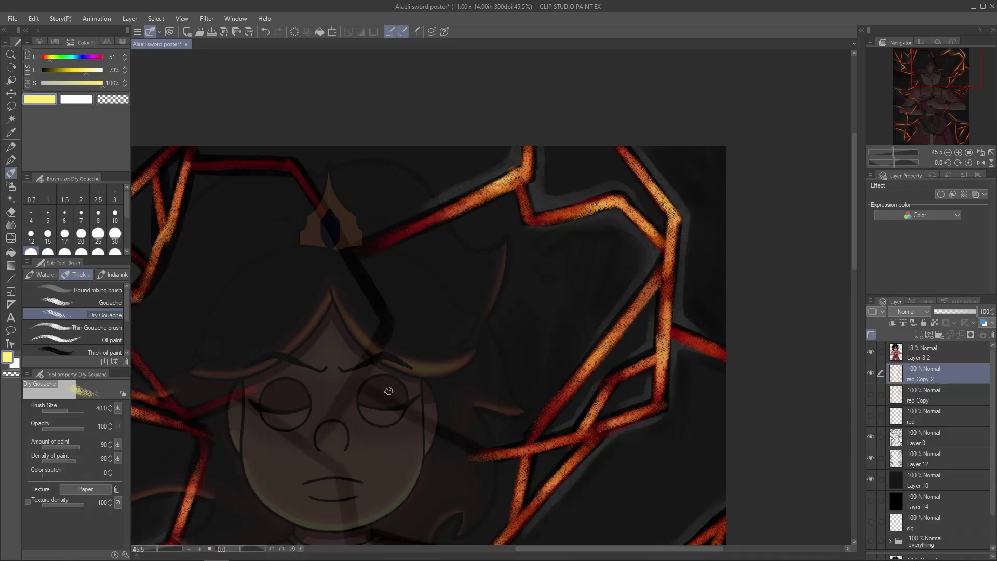
pyautogui.moveTo(580, 288); pyautogui.dragTo(508, 187)
pyautogui.moveTo(498, 255); pyautogui.dragTo(488, 31)
pyautogui.scroll(-5, 365, 360)
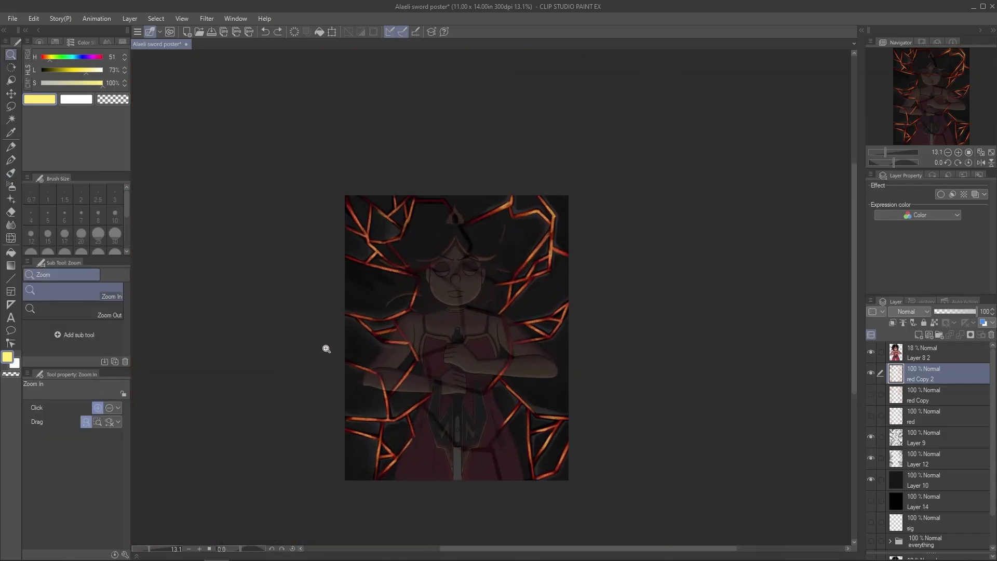
# Step: Lighten the yellow to 91% luminosity and duplicate the red Copy 2 layer with the original hidden
pyautogui.moveTo(86, 73); pyautogui.dragTo(96, 70)
pyautogui.rightClick(877, 374)
pyautogui.click(929, 171)
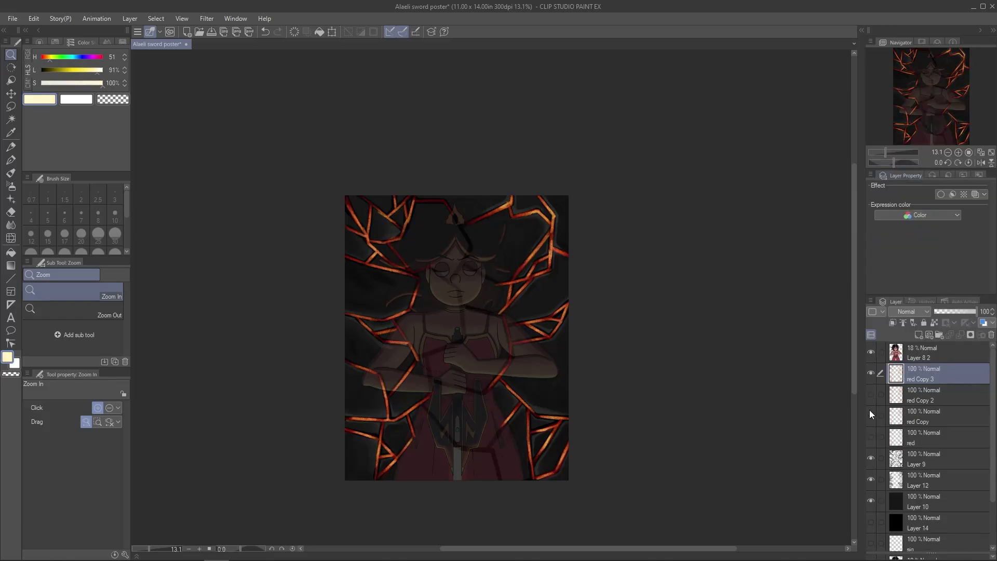
# Step: Set the yellow's luminosity to 82% and add pale highlights to the left side and lower left cracks
pyautogui.scroll(5, 377, 228)
pyautogui.press('b')
pyautogui.moveTo(306, 199); pyautogui.dragTo(348, 263)
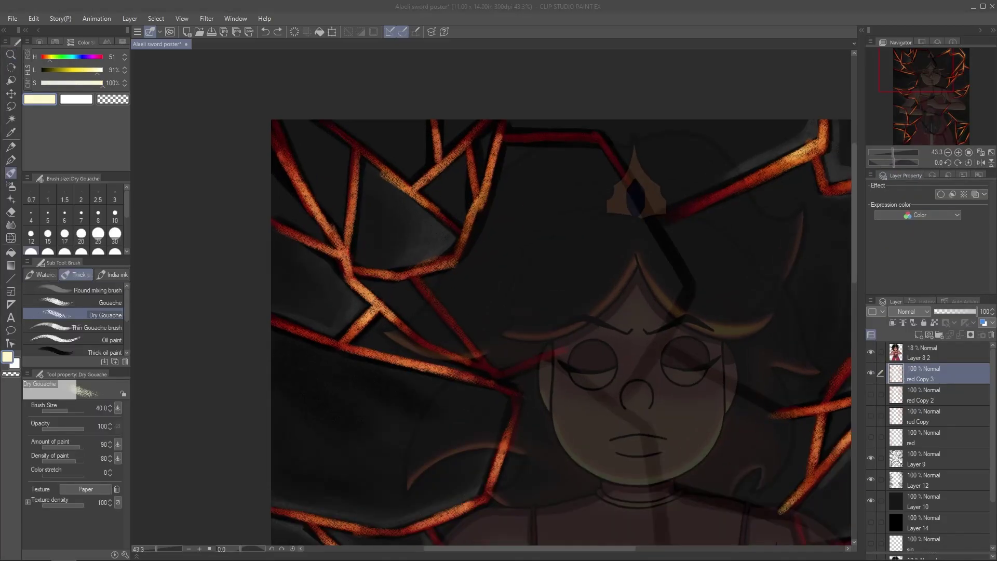
pyautogui.moveTo(369, 175); pyautogui.dragTo(379, 124)
pyautogui.click(91, 69)
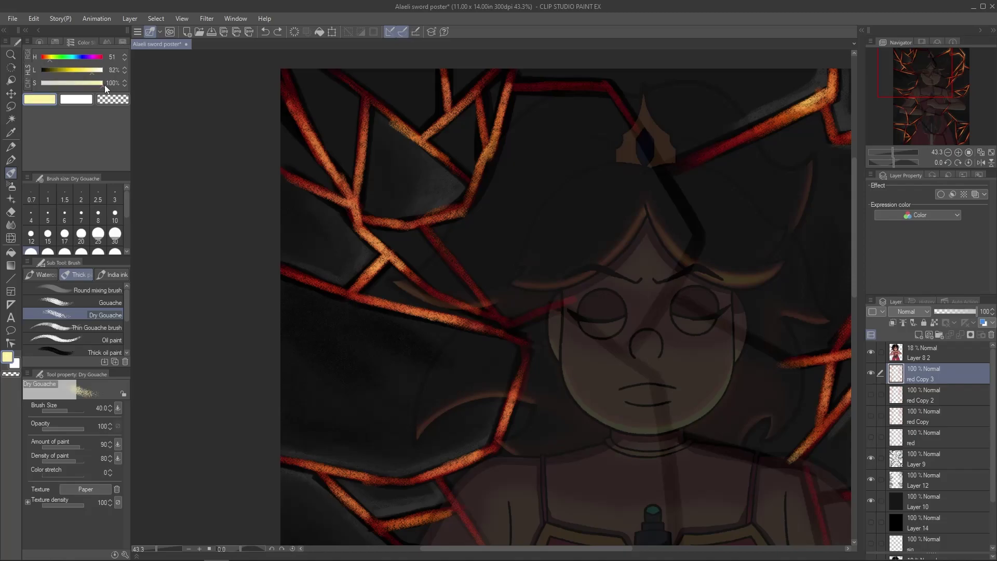
pyautogui.scroll(-4, 350, 100)
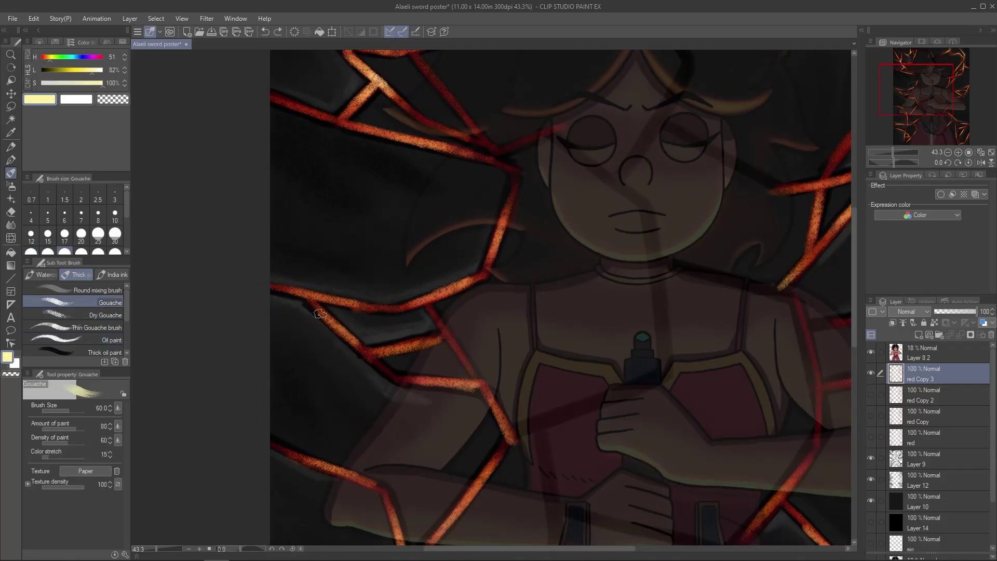
pyautogui.scroll(-4, 448, 356)
pyautogui.scroll(-4, 441, 433)
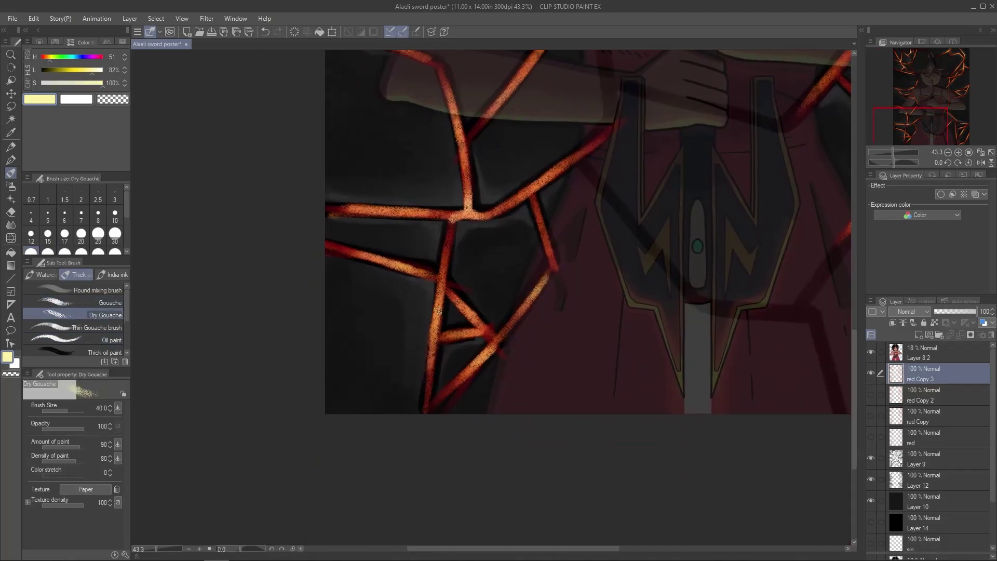
# Step: Add pale yellow highlights to the cracks on the right side and upper right
pyautogui.scroll(3, 490, 351)
pyautogui.hscroll(3, 474, 463)
pyautogui.scroll(8, 458, 412)
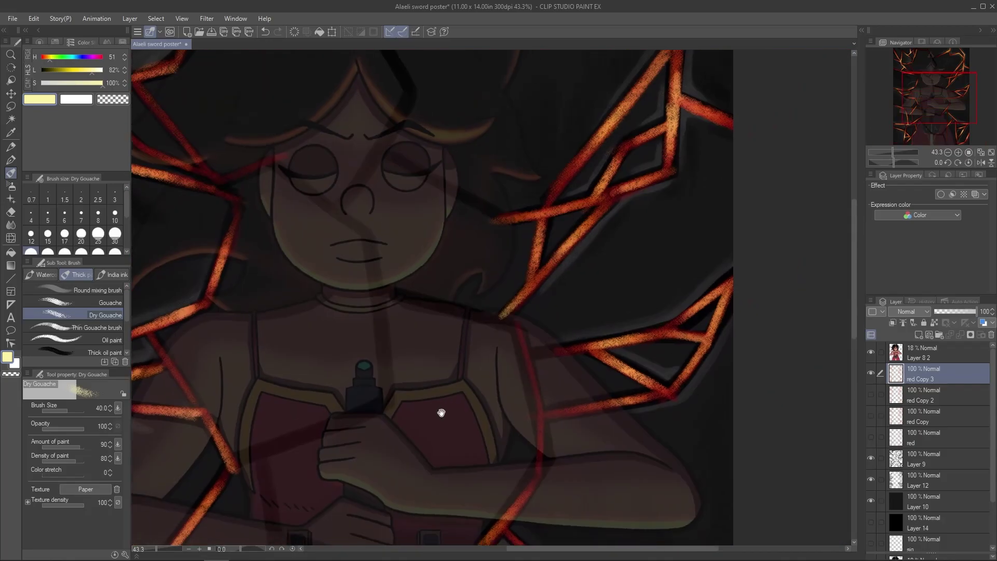
pyautogui.scroll(3, 458, 411)
pyautogui.moveTo(607, 194); pyautogui.dragTo(308, 442)
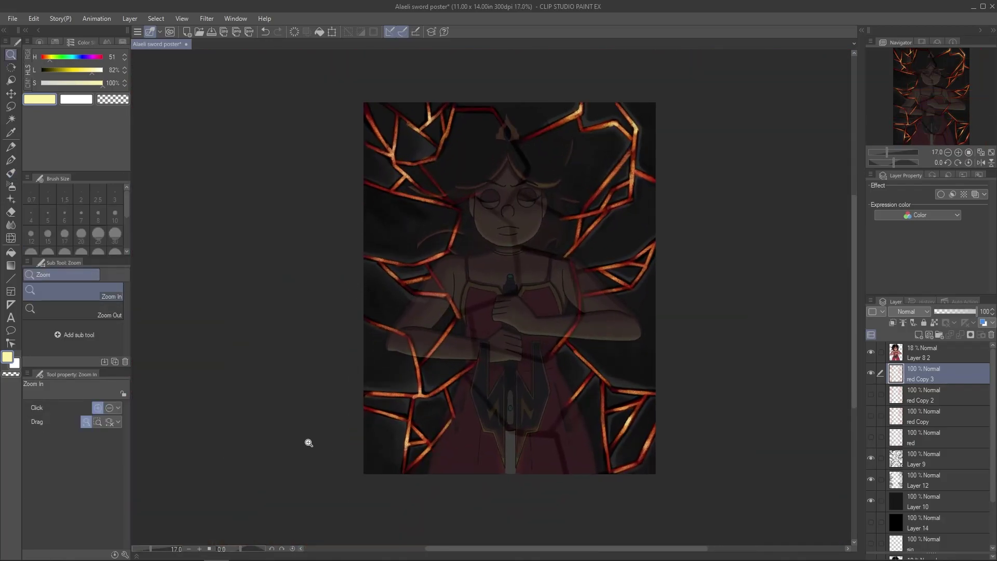
pyautogui.hotkey('ctrl', 'shift', 'n')
pyautogui.scroll(1, 509, 156)
pyautogui.moveTo(73, 70); pyautogui.dragTo(50, 69)
pyautogui.scroll(2, 508, 155)
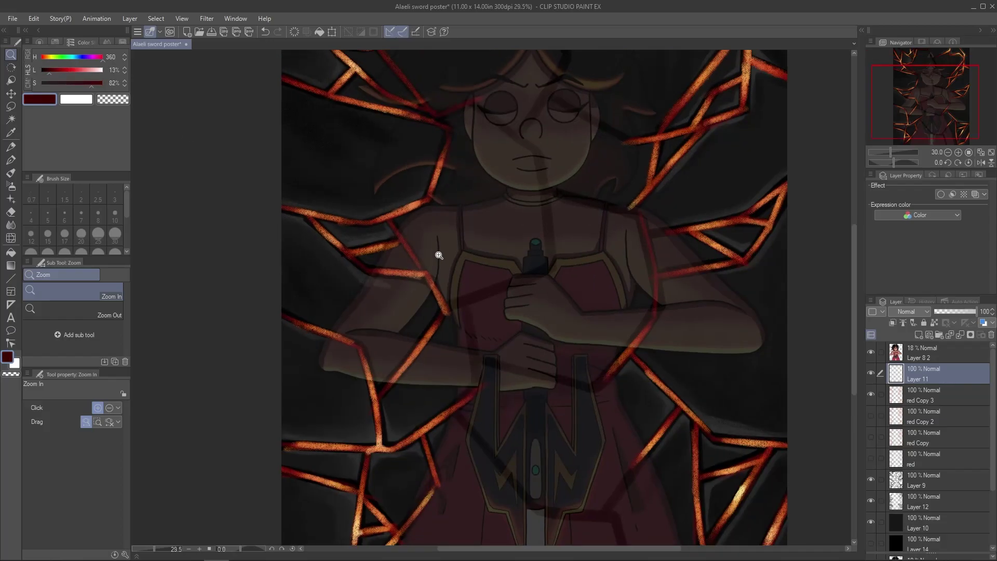
pyautogui.press('b')
pyautogui.scroll(-5, 269, 341)
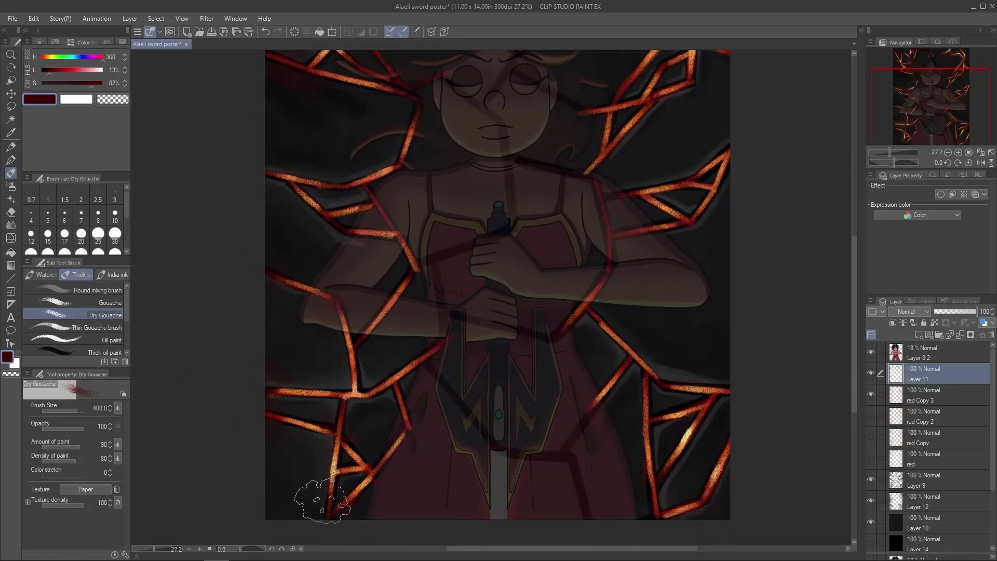
pyautogui.scroll(2, 708, 205)
pyautogui.hscroll(2, 707, 205)
pyautogui.press('[')
pyautogui.hotkey('ctrl', '0')
pyautogui.click(111, 274)
pyautogui.click(76, 274)
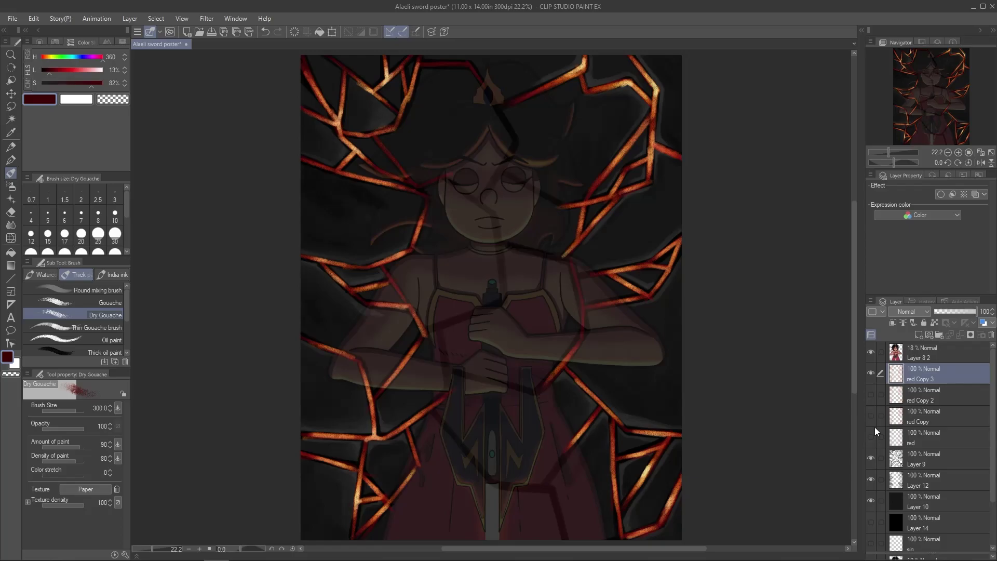
pyautogui.hotkey('ctrl', 'z')
pyautogui.hotkey('ctrl', 'z')
# Step: Restore the character layer to 100% opacity, then duplicate red Copy 3 and set the copy's blending mode to Add (Glow)
pyautogui.moveTo(975, 311)
pyautogui.mouseDown()
pyautogui.moveTo(933, 311)
pyautogui.moveTo(976, 311)
pyautogui.mouseUp()
pyautogui.rightClick(945, 373)
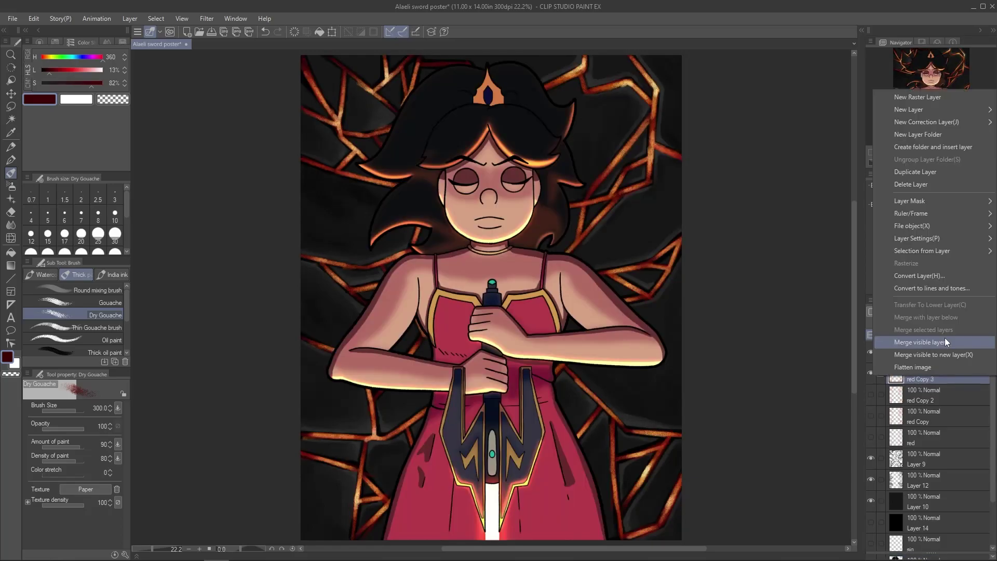
pyautogui.click(958, 375)
pyautogui.click(912, 311)
pyautogui.click(899, 145)
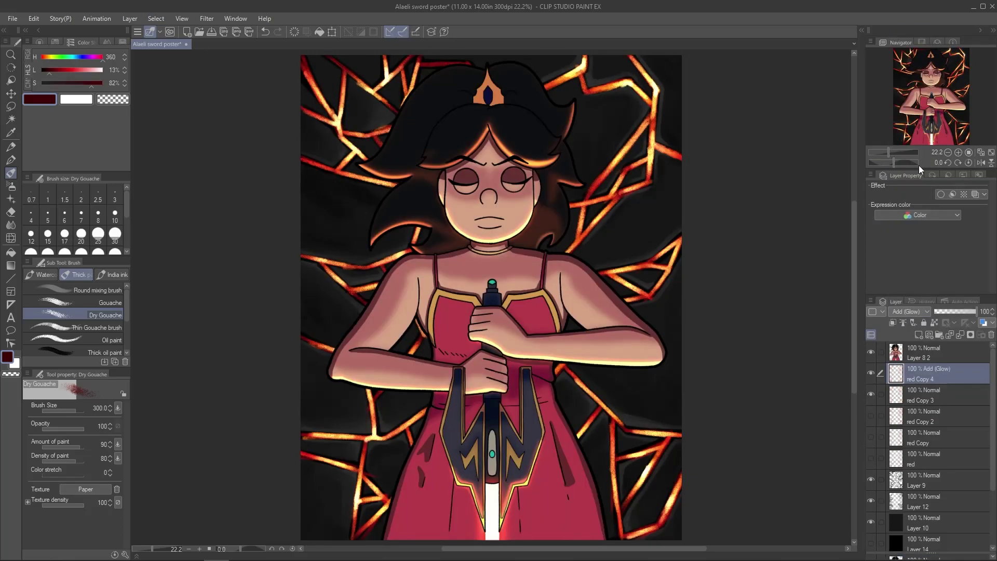
# Step: Apply a Gaussian blur to the Add (Glow) copy of the lava cracks
pyautogui.click(207, 18)
pyautogui.click(218, 30)
pyautogui.click(301, 54)
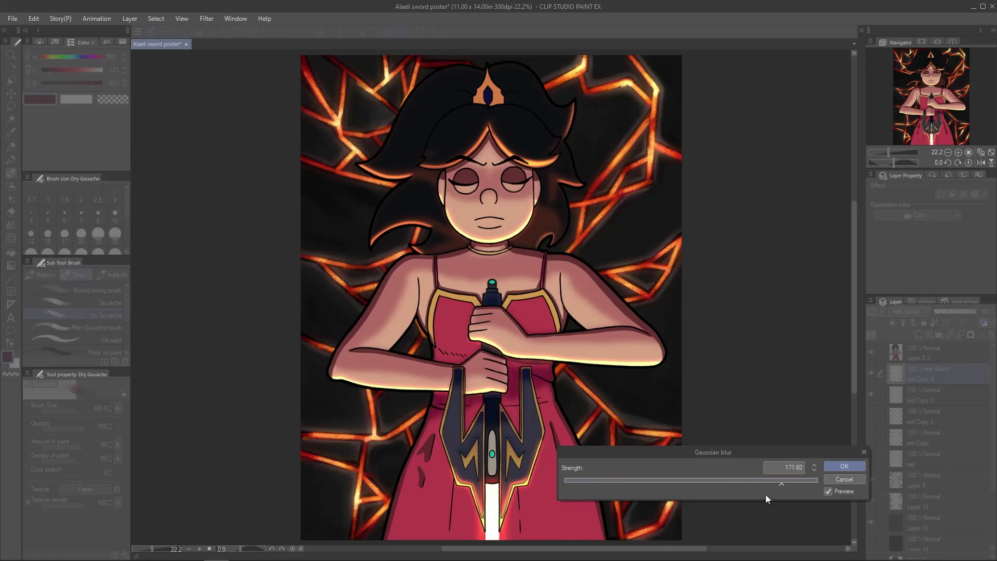
pyautogui.click(588, 480)
pyautogui.click(845, 466)
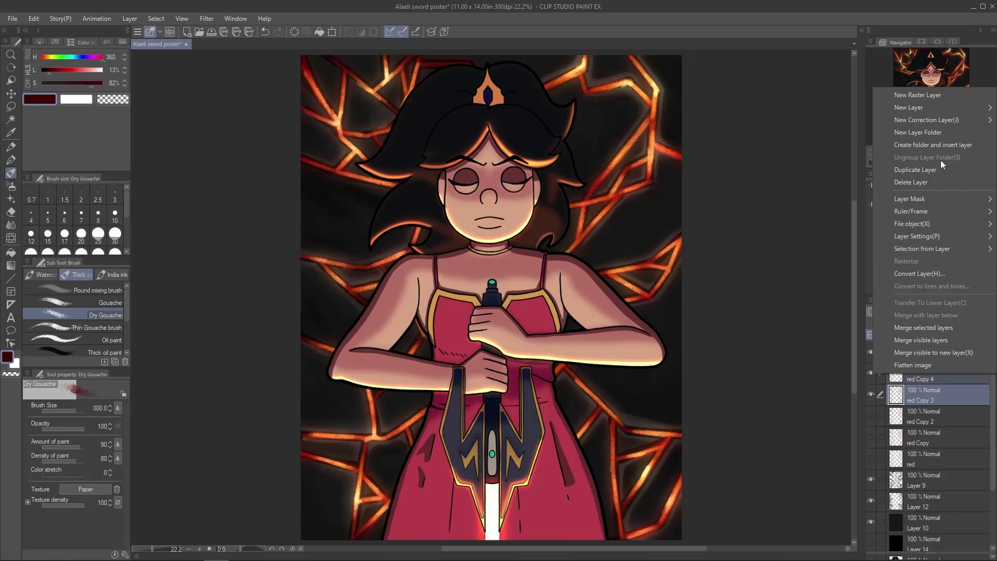
pyautogui.moveTo(919, 199)
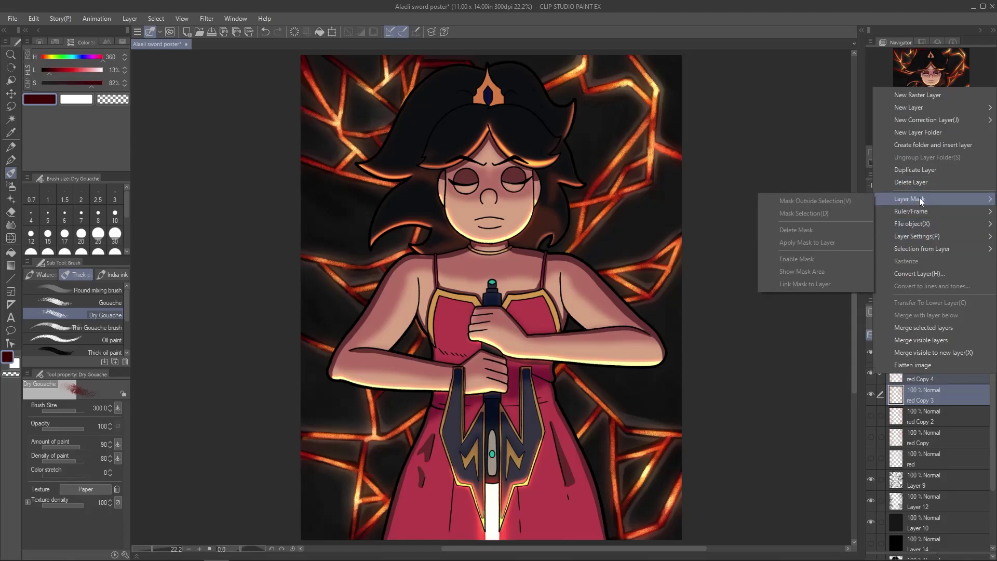